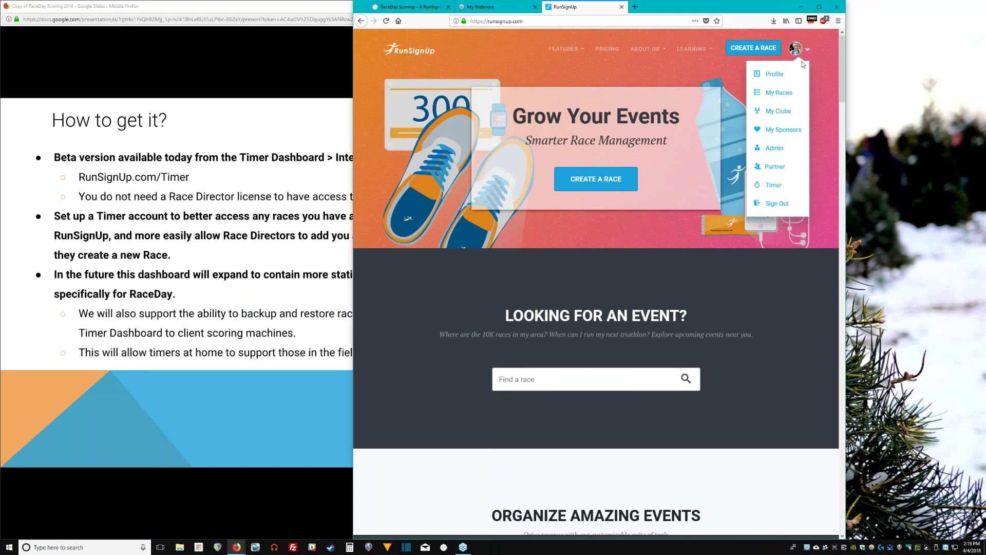
Go from the Timer profile page to the Avery Timing timer dashboard.
click(786, 189)
click(574, 23)
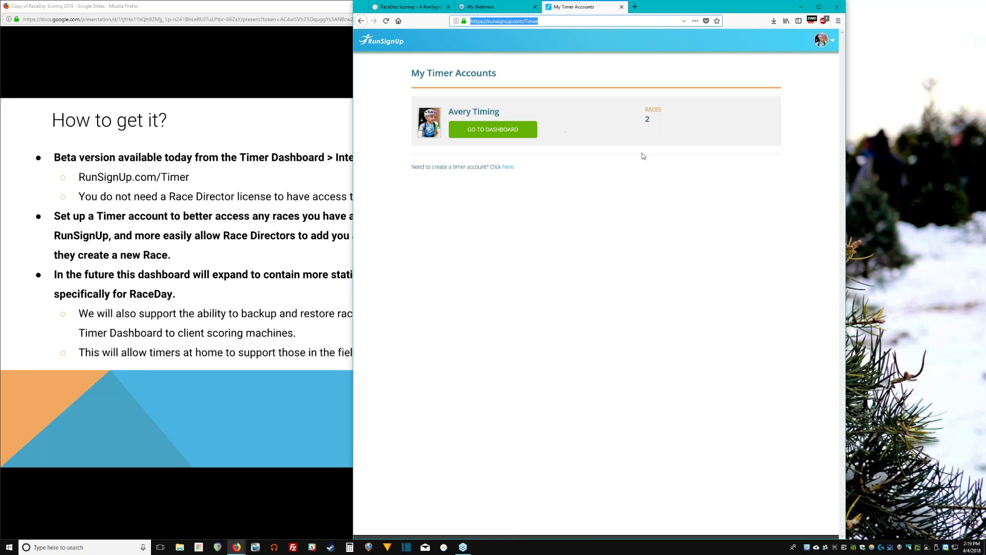
click(607, 143)
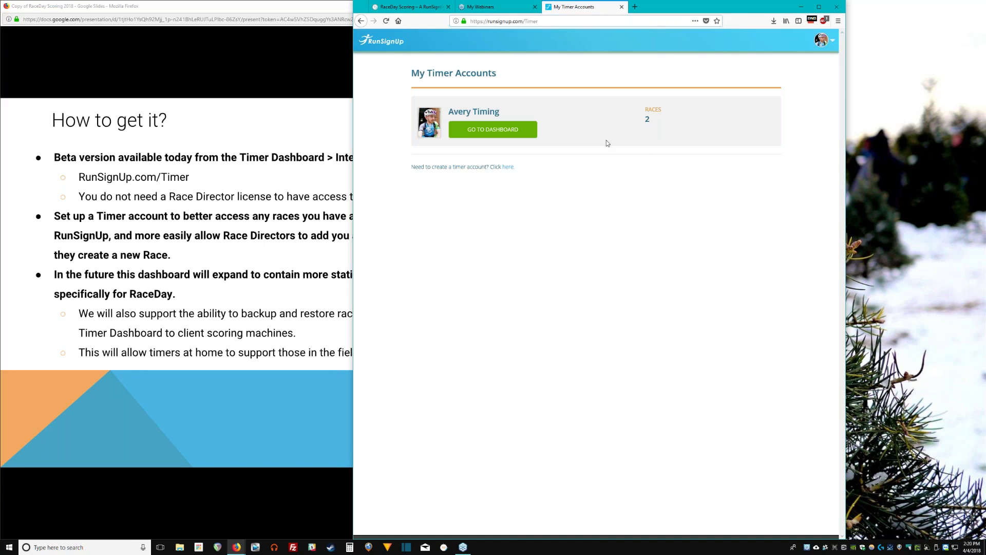
click(531, 20)
click(527, 136)
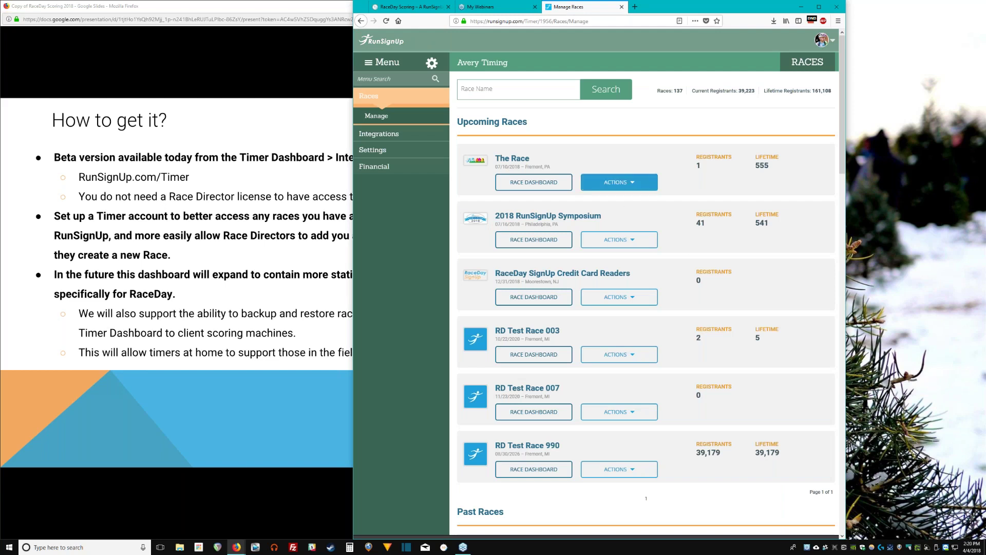
Check The Race's actions, then choose Integrations > RaceDay Scoring in the sidebar.
click(619, 182)
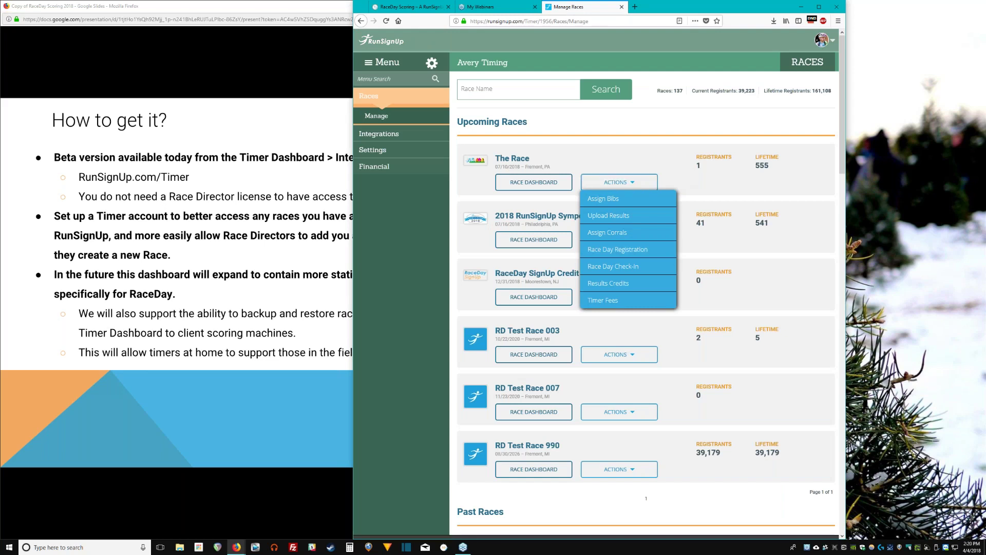
click(723, 218)
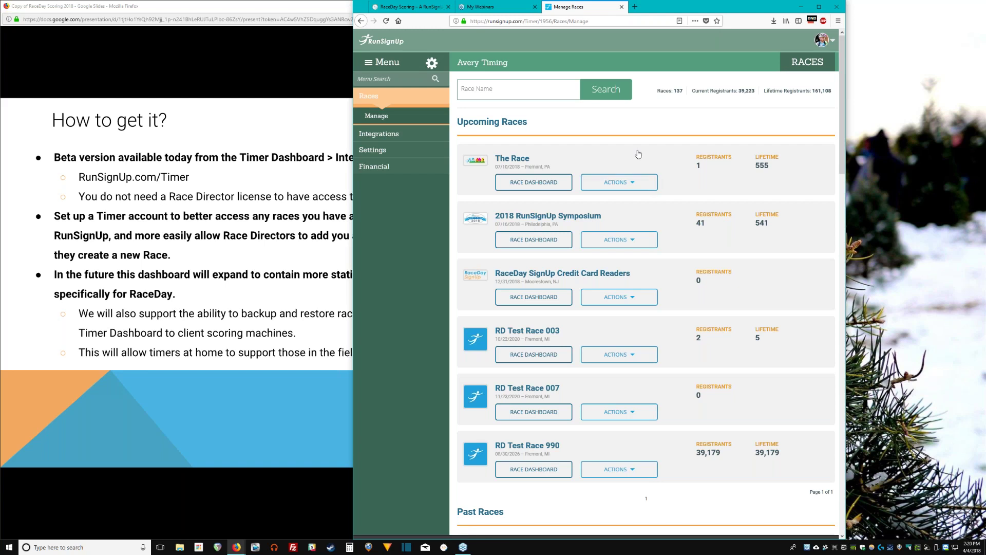
click(534, 182)
key(ctrl+w)
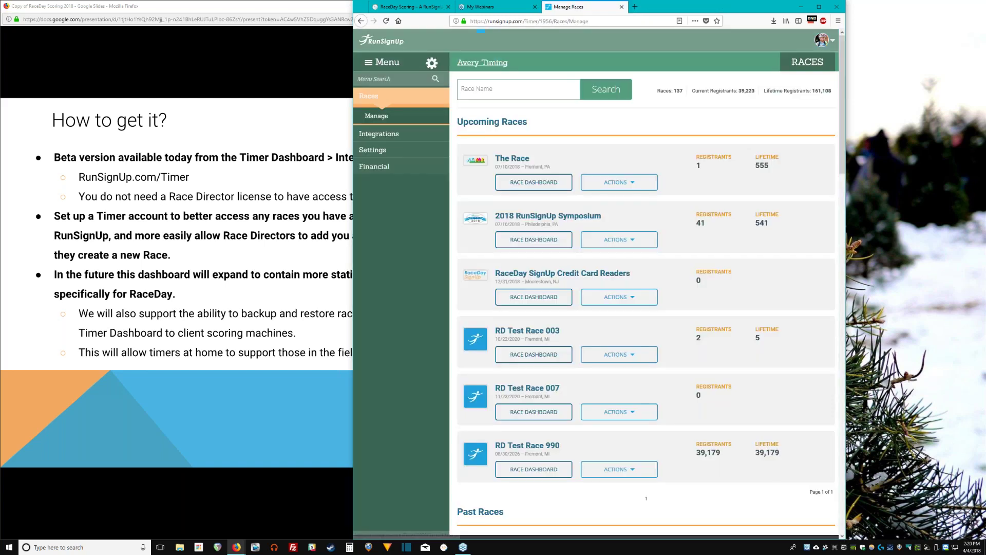
click(417, 138)
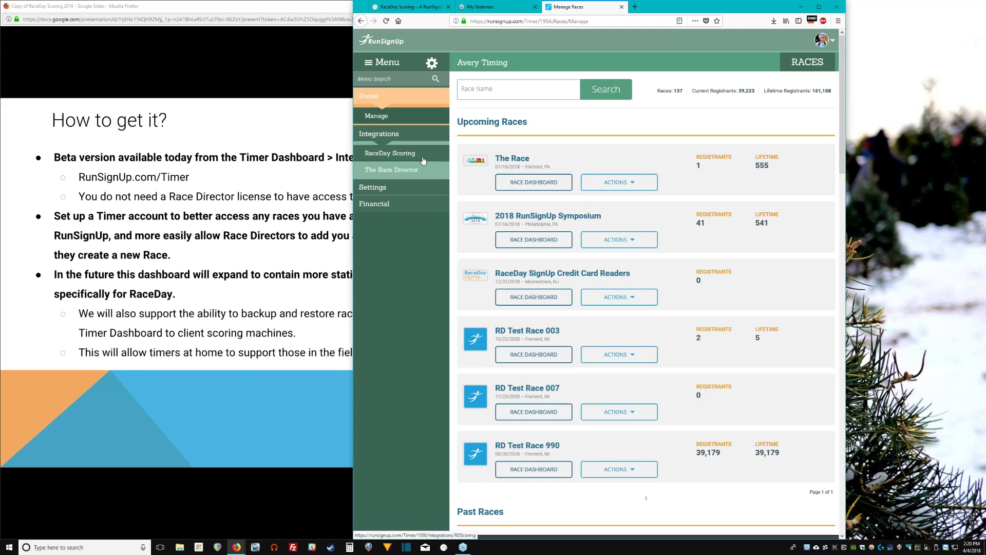
click(424, 157)
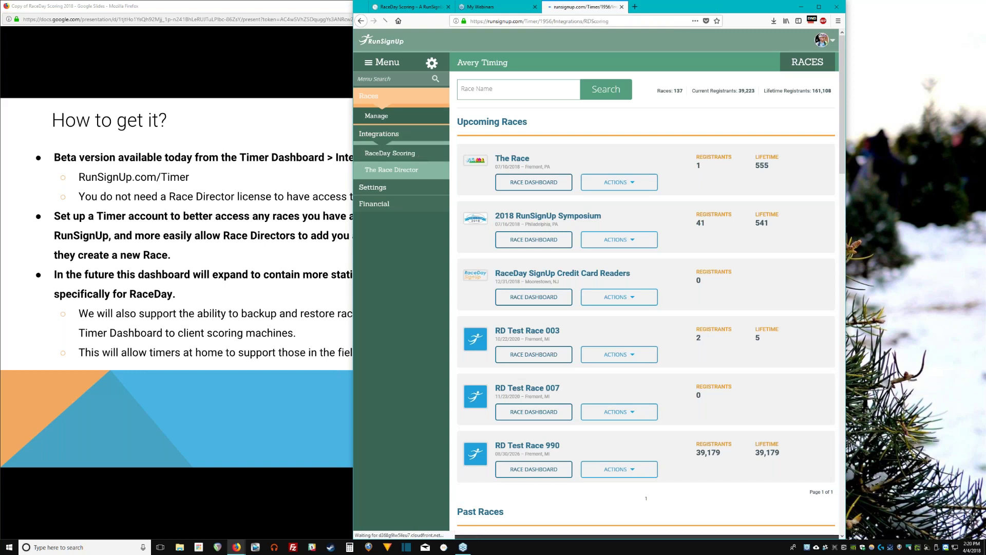
Read the Beta Testing Agreement and tick the checkbox to accept it.
drag(707, 415, 462, 193)
triple_click(513, 205)
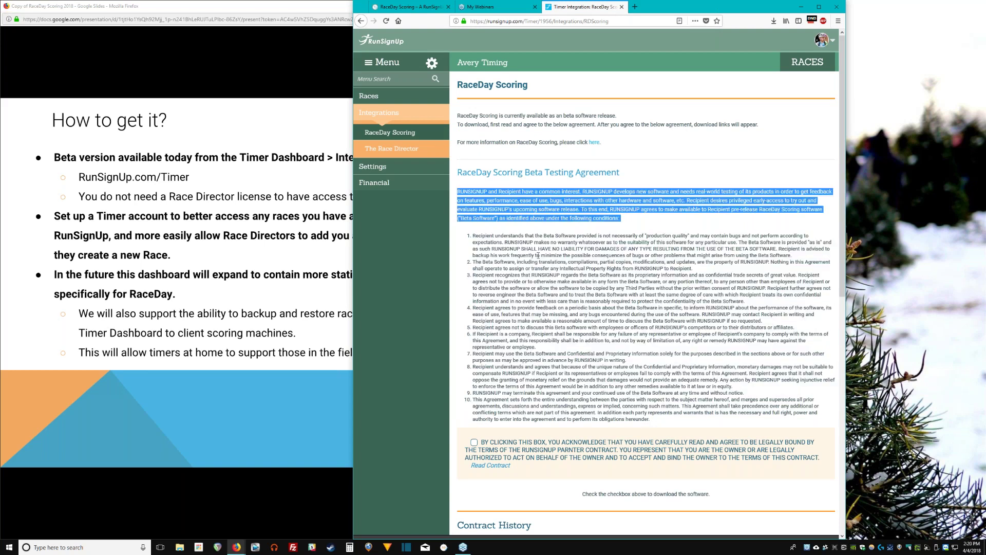
triple_click(568, 243)
click(584, 273)
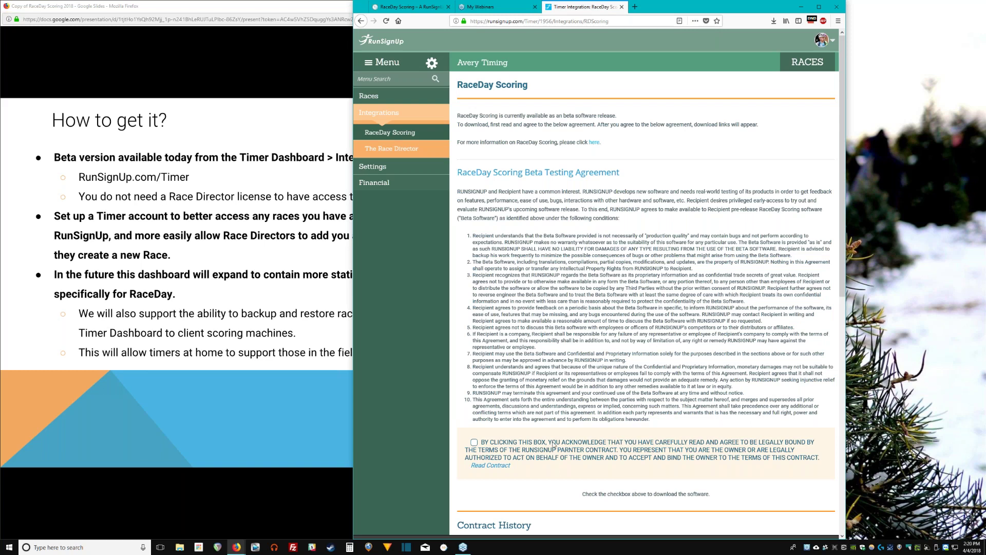
click(554, 445)
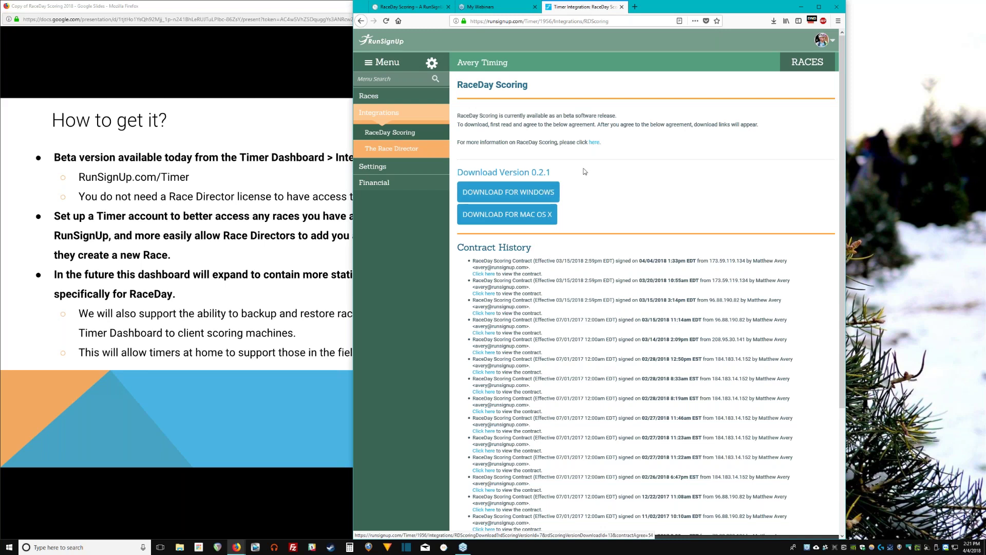
Save the Windows RaceDay Scoring installer and run it from Firefox's downloads.
click(558, 194)
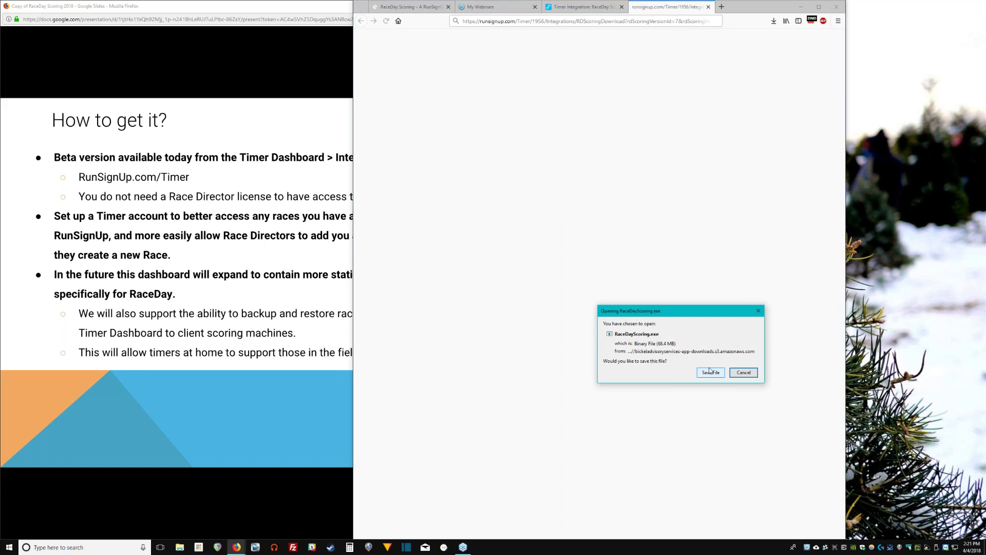
click(712, 373)
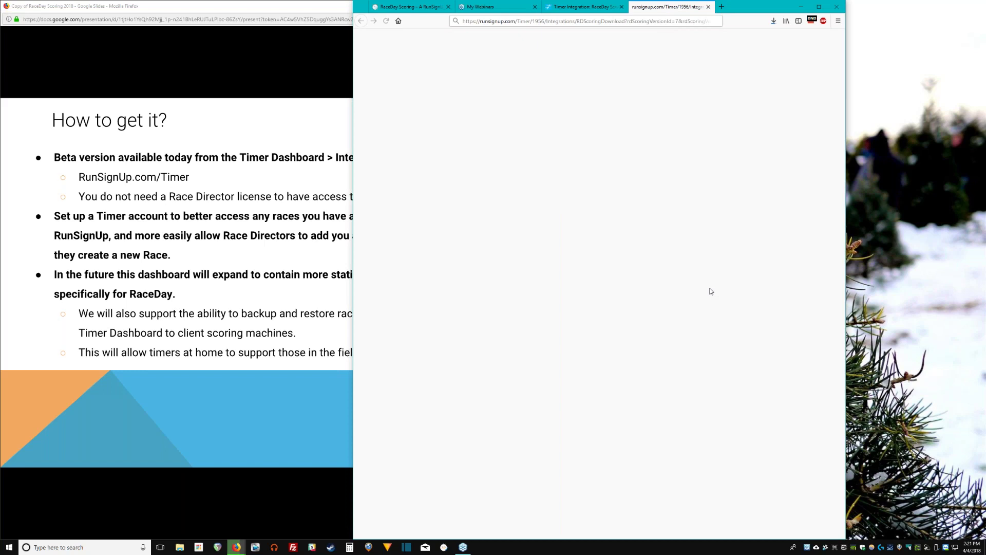
click(777, 23)
click(739, 41)
drag(745, 9, 937, 7)
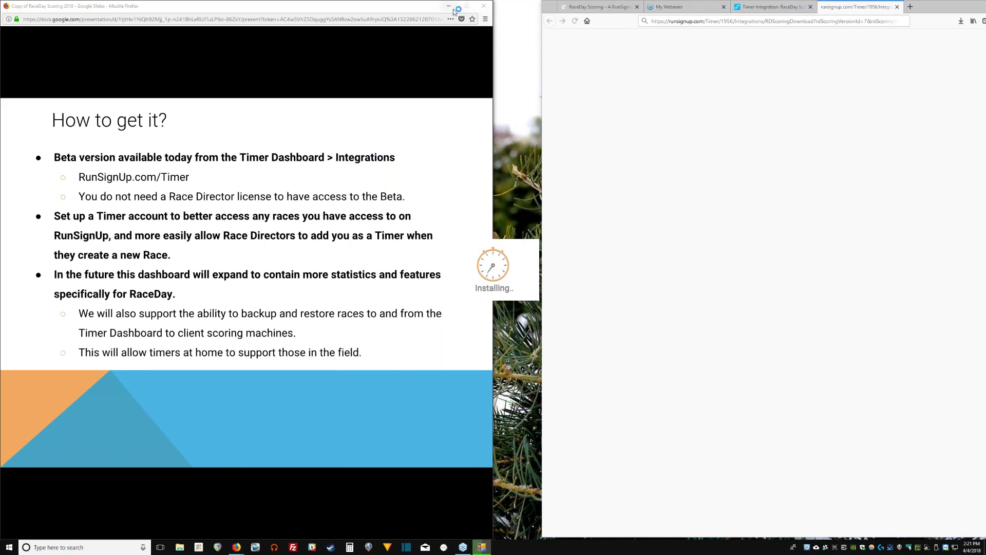
mouse_move(429, 10)
mouse_down()
mouse_move(372, 10)
mouse_move(412, 10)
mouse_up()
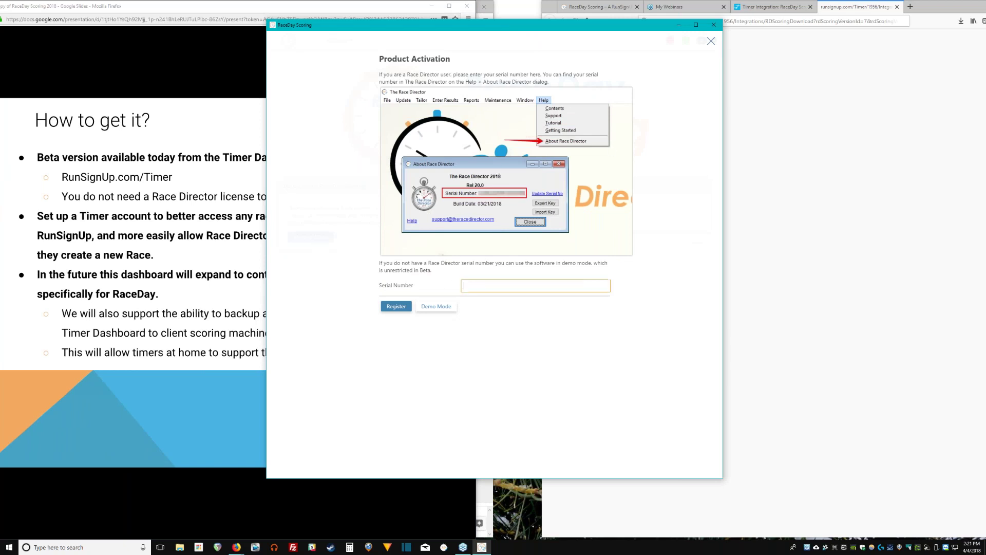
Start RaceDay Scoring in Demo Mode and go to All Races > Manage Races.
click(497, 286)
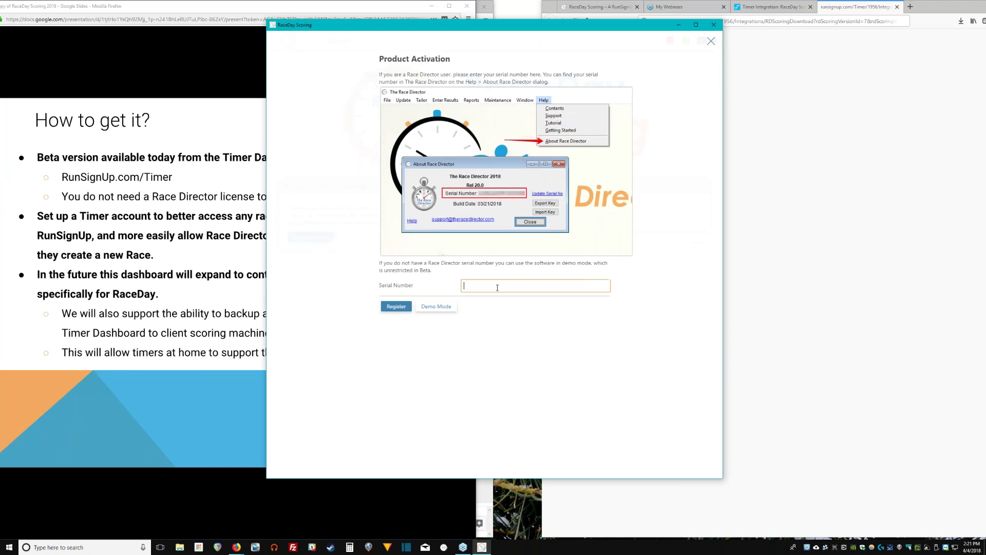
click(446, 308)
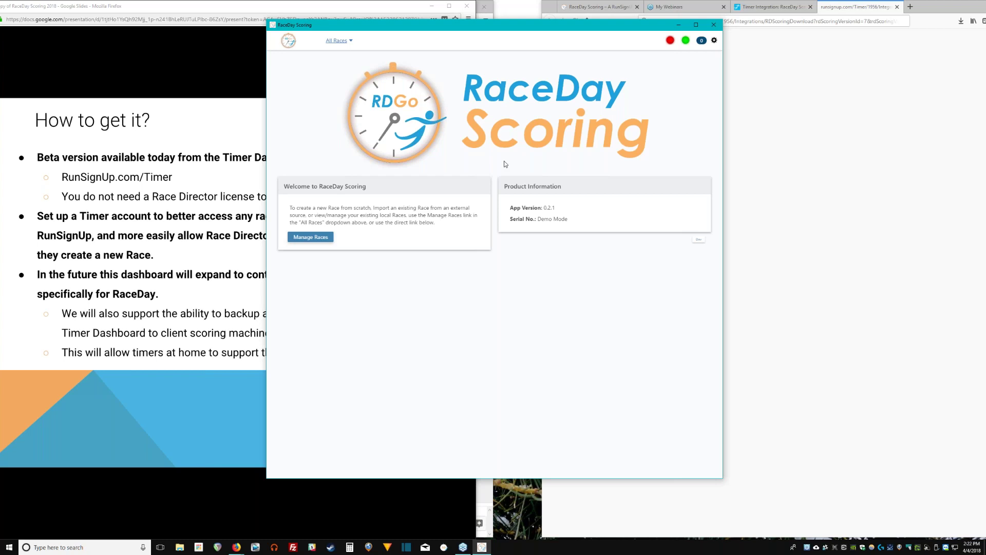
click(339, 41)
click(321, 240)
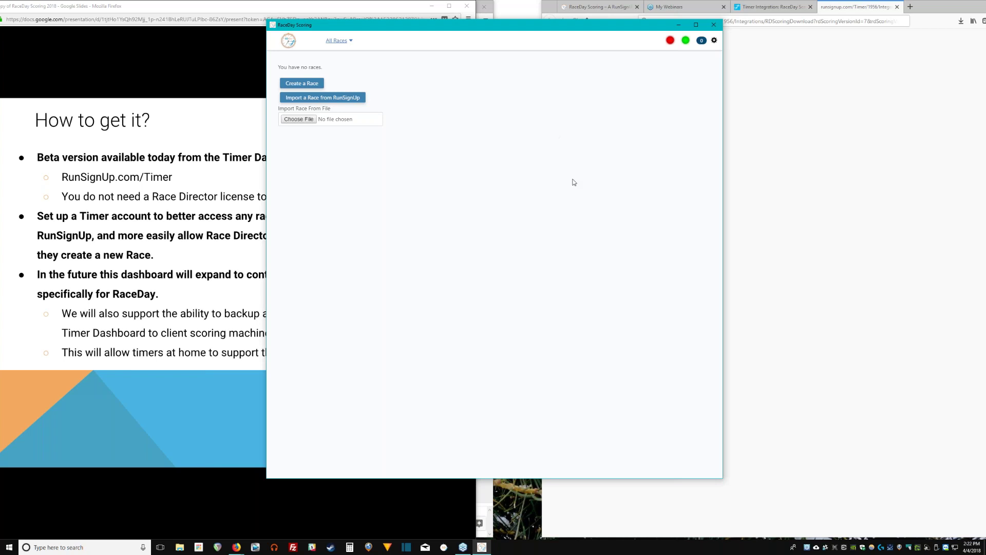
Start a RunSignUp race import, adjust the search date range, and run the search.
click(364, 97)
click(466, 75)
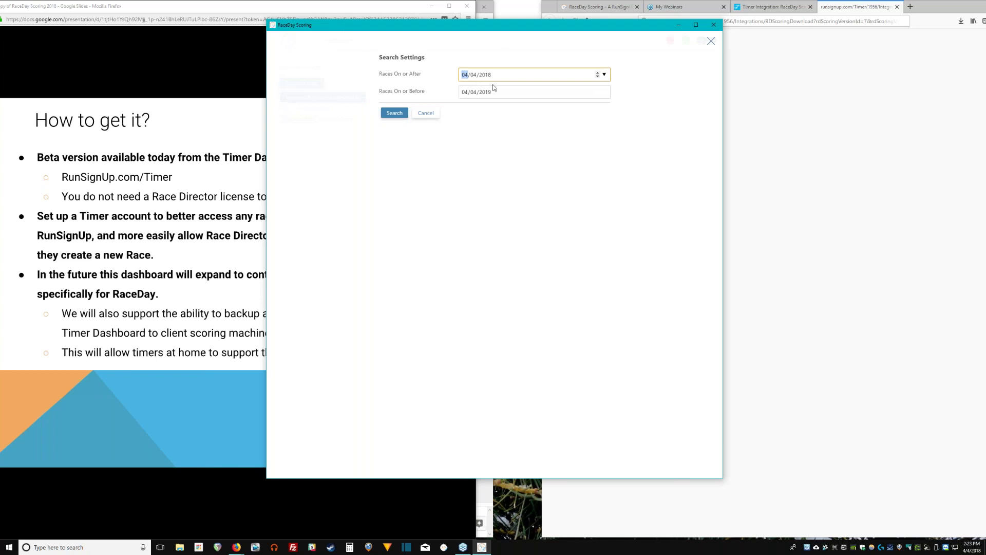
click(489, 75)
click(485, 93)
click(394, 113)
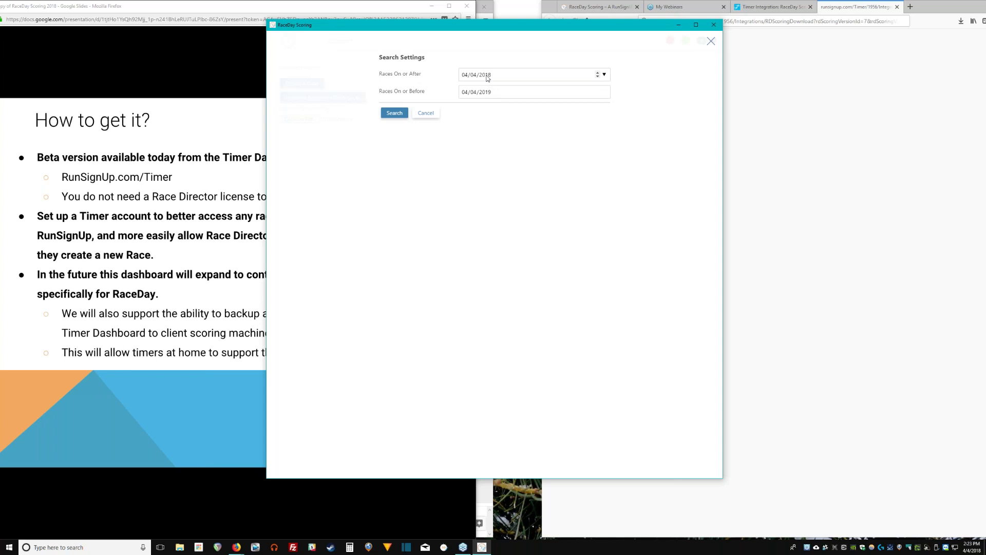
click(491, 81)
key(Tab)
click(493, 76)
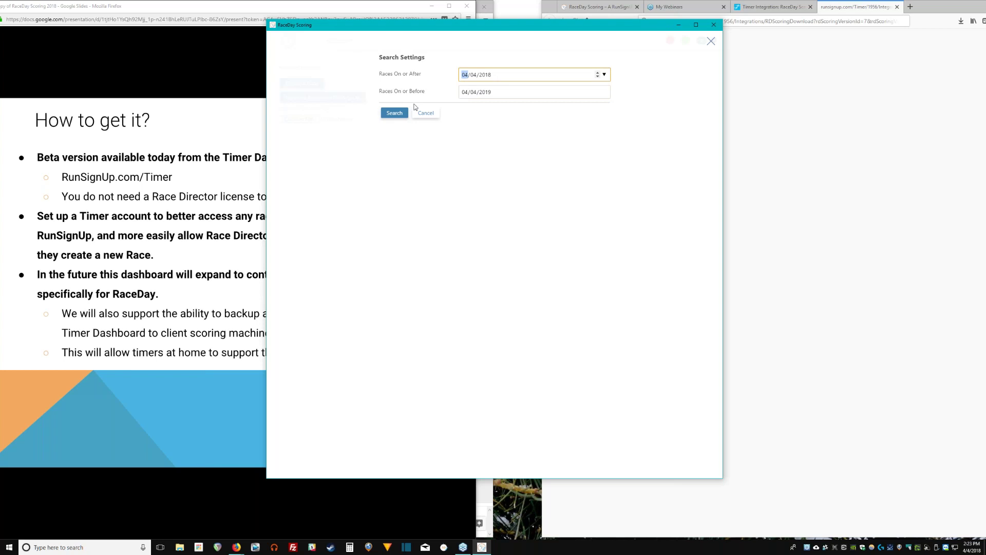
key(Return)
Log in with the RunSignUp account e-mail and password to import The Race.
key(Tab)
text(••••••••••••)
key(Return)
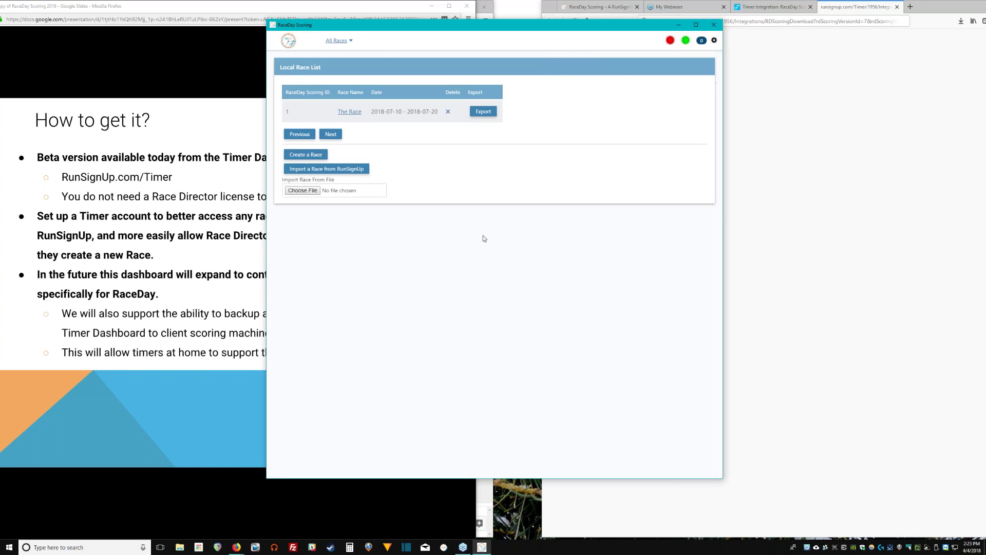
Open The Race from the Local Race List and widen the app window.
click(350, 112)
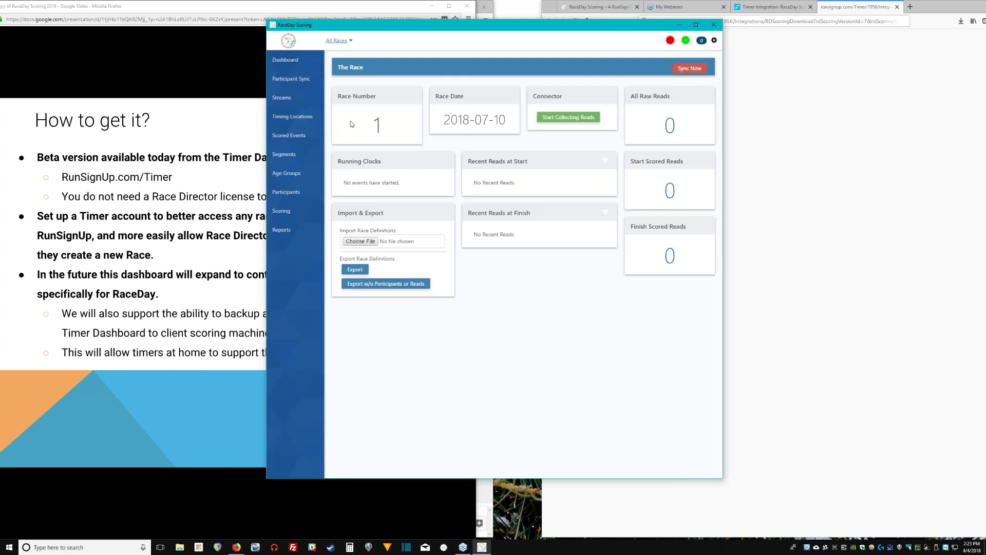
drag(724, 470, 829, 471)
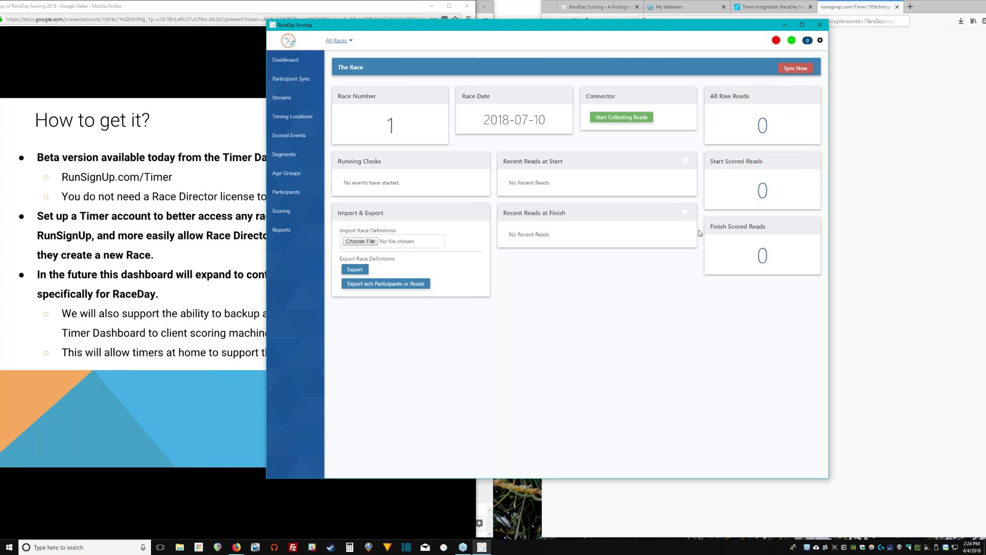
double_click(716, 226)
click(684, 167)
Open The Race's participant sync settings, briefly checking the saved reports page.
drag(391, 97, 340, 98)
click(343, 94)
click(308, 79)
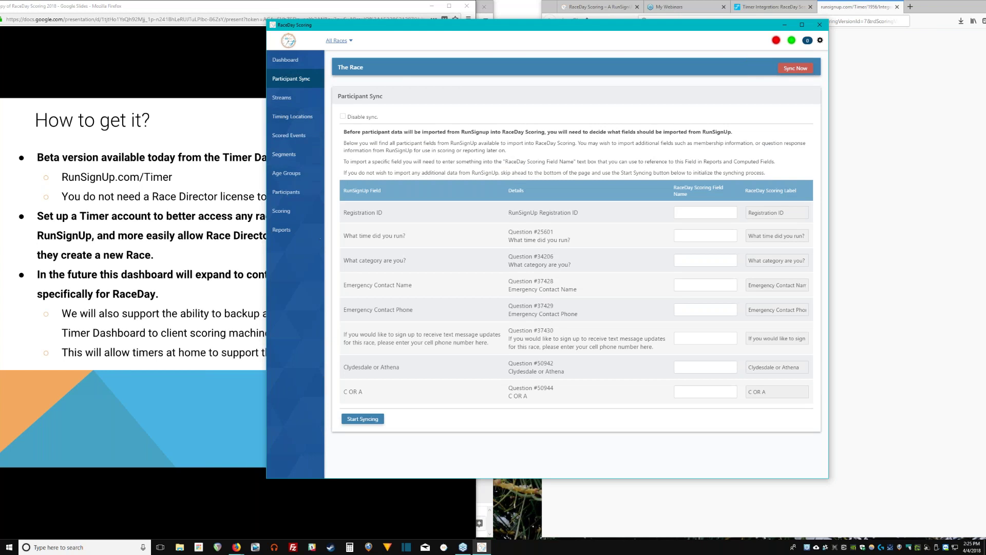
click(307, 232)
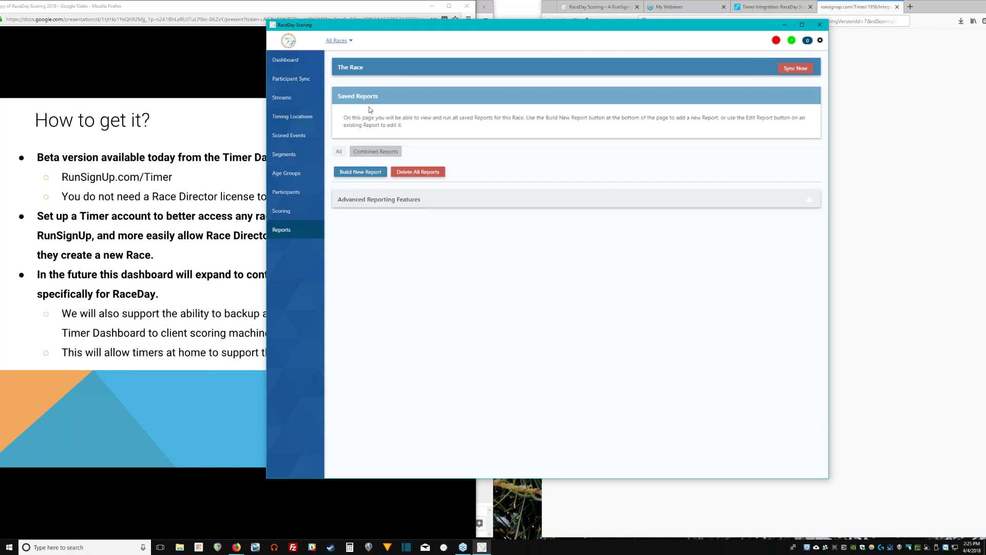
click(306, 81)
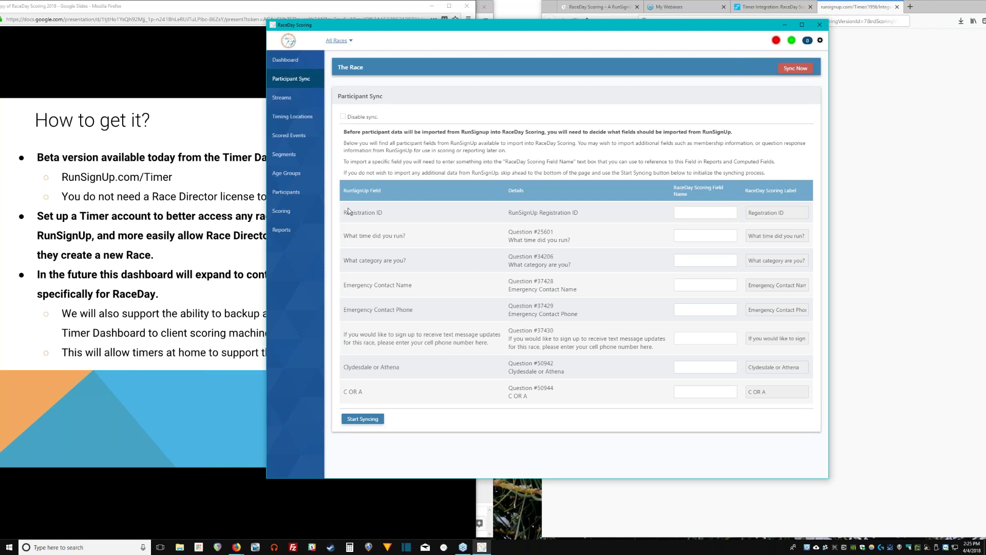
Name the 'What category are you?' field ClydesdaleAthena and start syncing.
drag(351, 221, 798, 375)
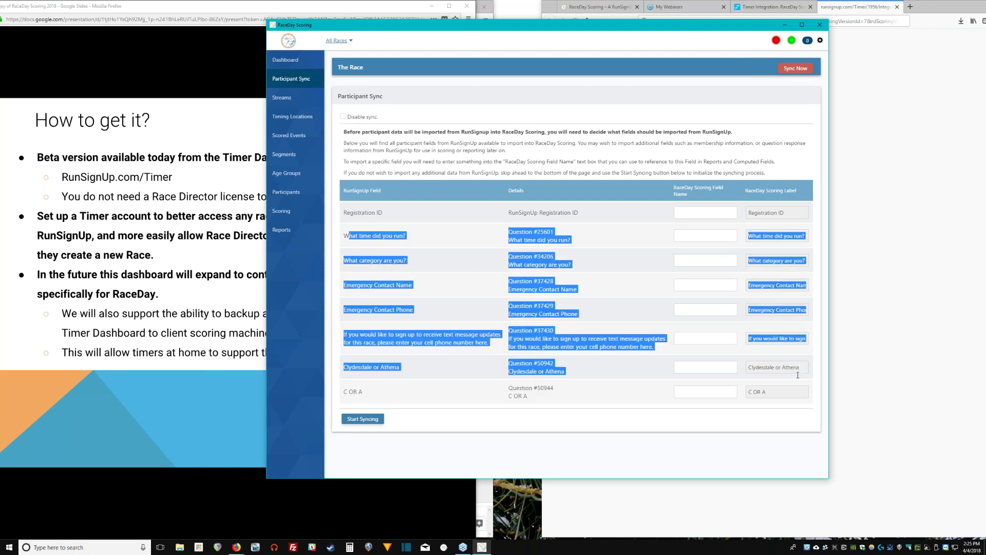
click(804, 377)
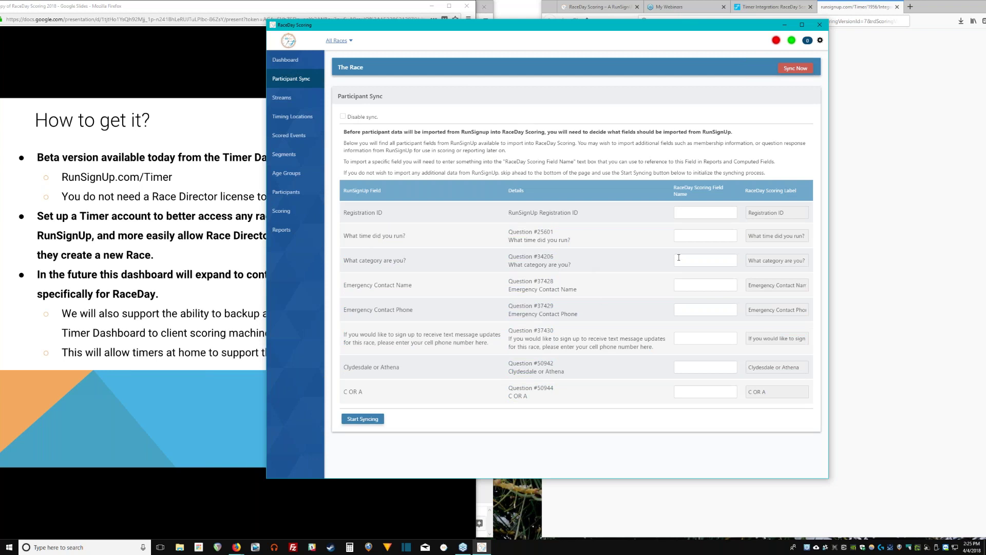
double_click(537, 265)
click(696, 260)
double_click(543, 265)
click(691, 259)
text(C)
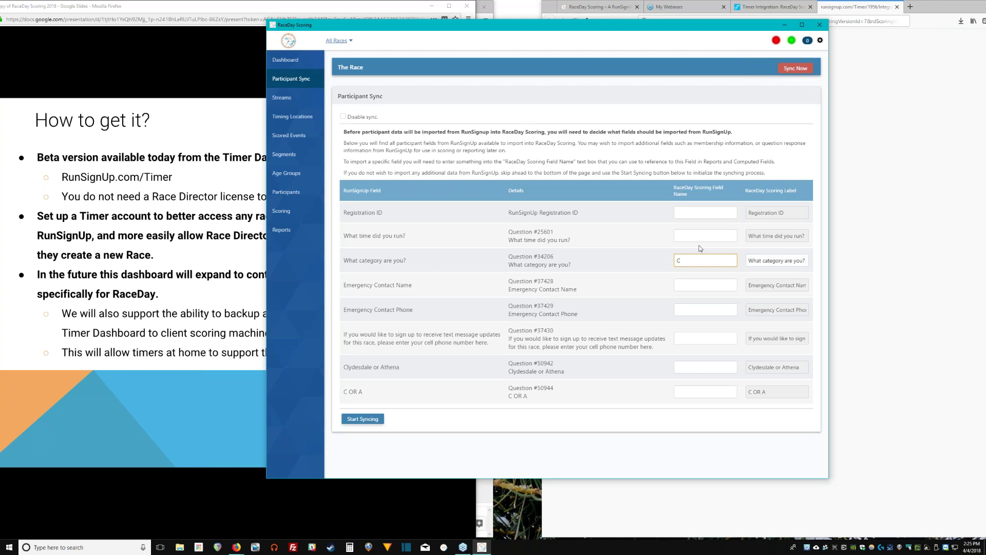
text(lydesdaleAthena)
key(ctrl+a)
click(373, 423)
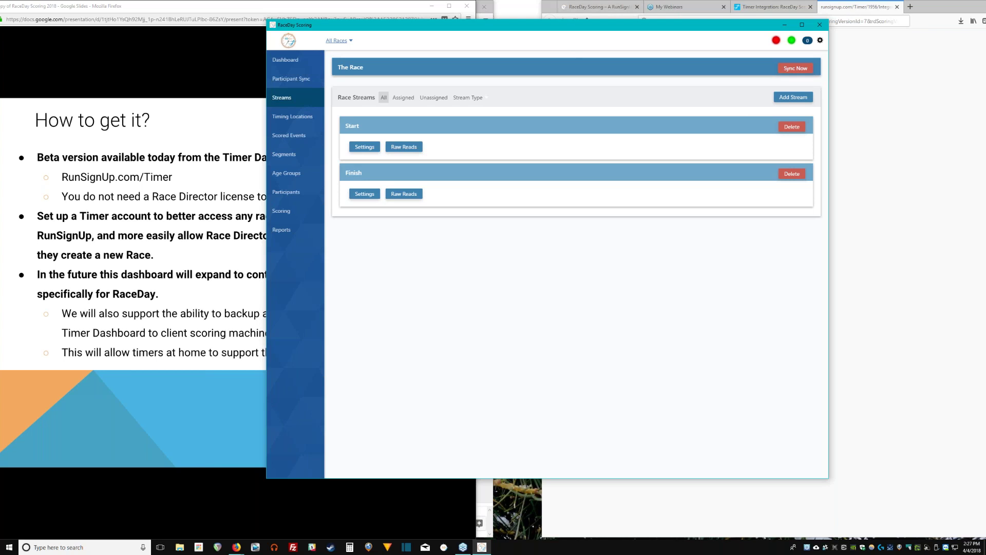
Open the Start stream's settings from the Streams page.
click(364, 147)
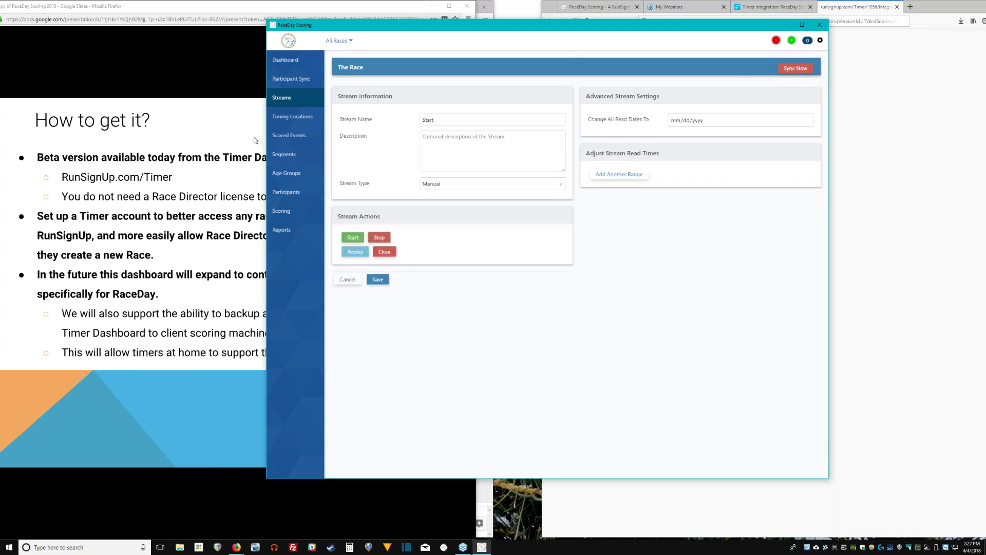
Change the Start stream type to File and open its Passing Format editor.
click(554, 191)
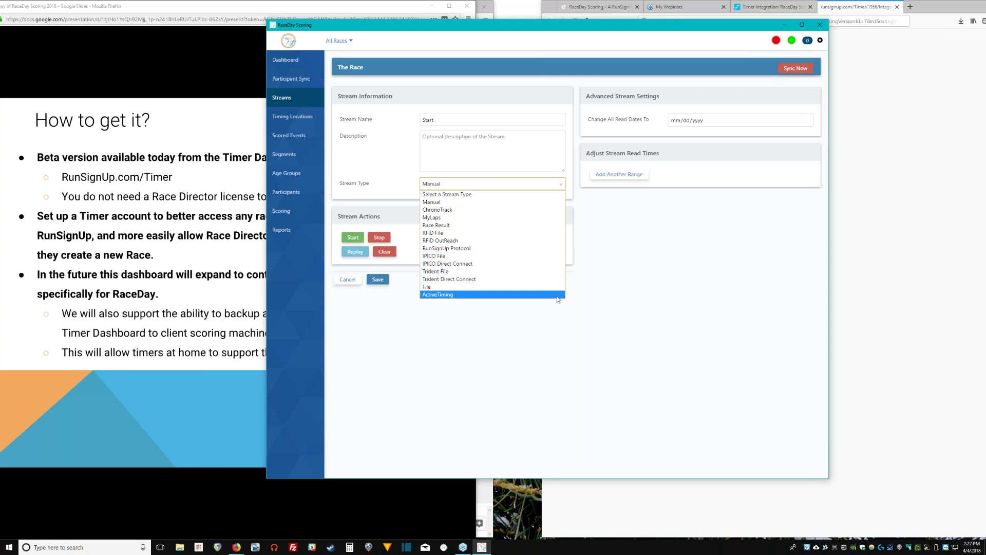
click(469, 288)
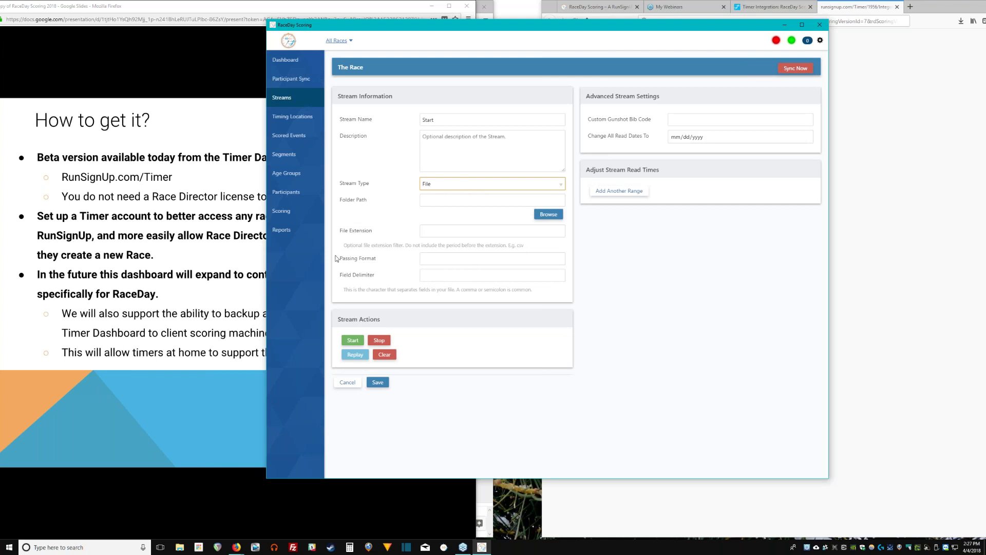
click(370, 263)
triple_click(372, 264)
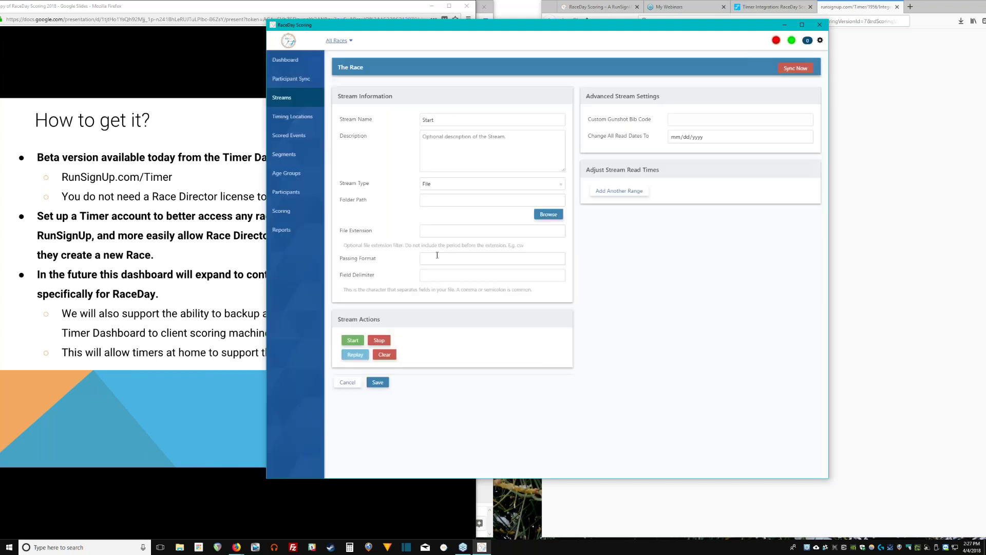
click(437, 258)
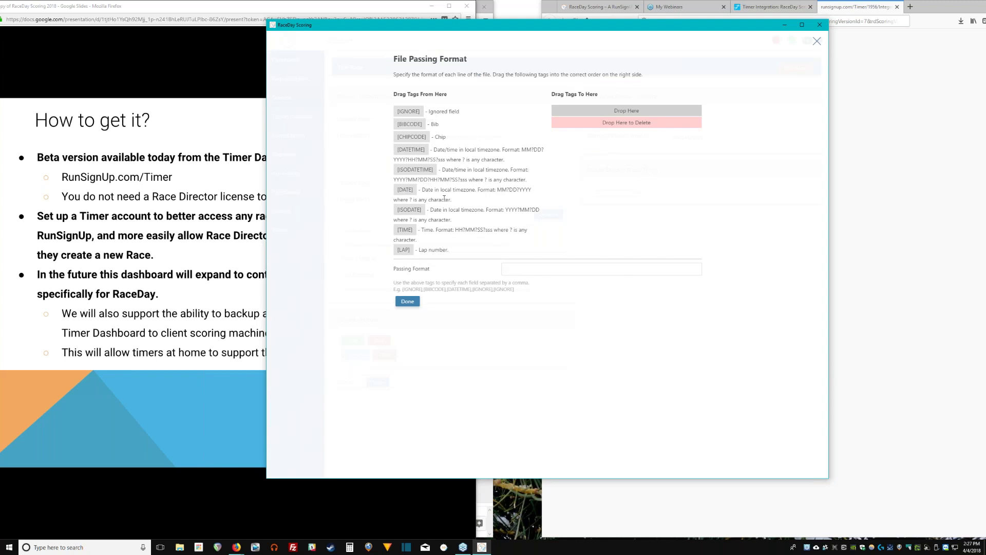
Build the passing format [BIBCODE],[TIME] and confirm it with Done.
drag(410, 124, 627, 111)
drag(404, 230, 618, 138)
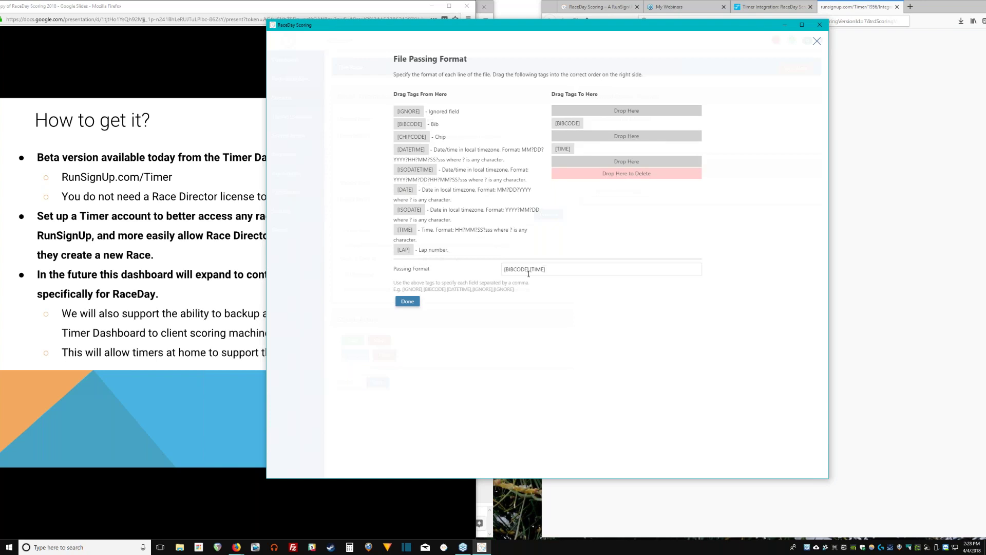
click(408, 301)
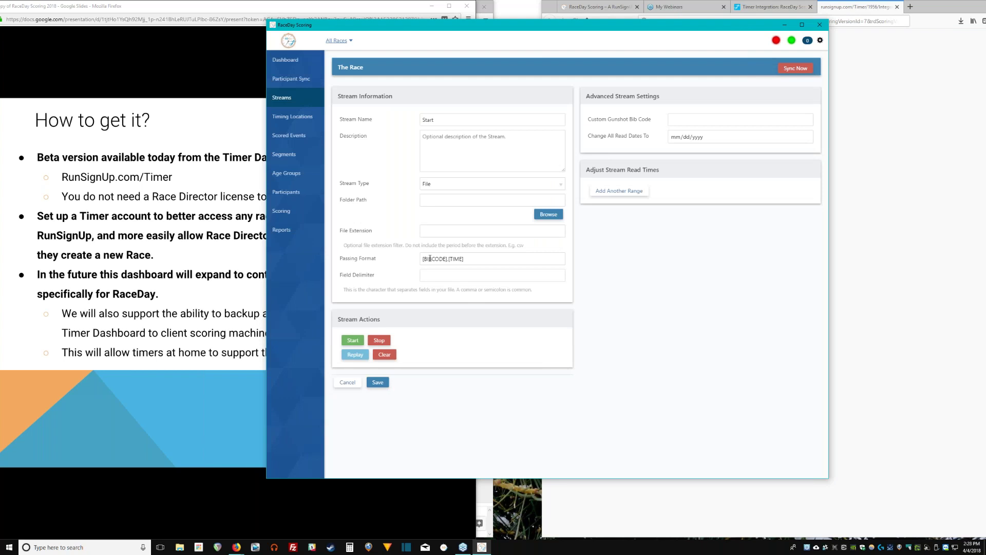
Set the Start stream's field delimiter to a comma and its file extension to txt.
click(477, 275)
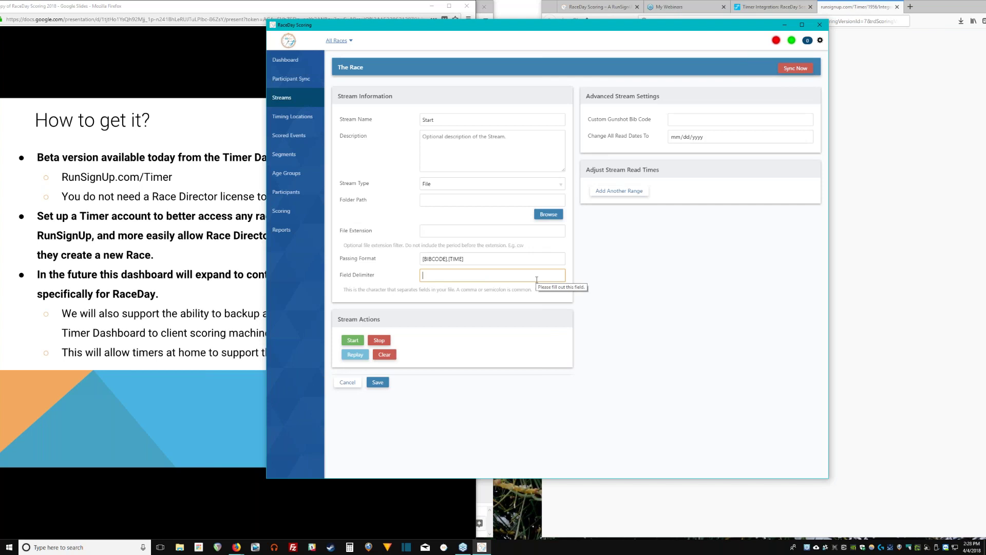
text(,)
click(482, 200)
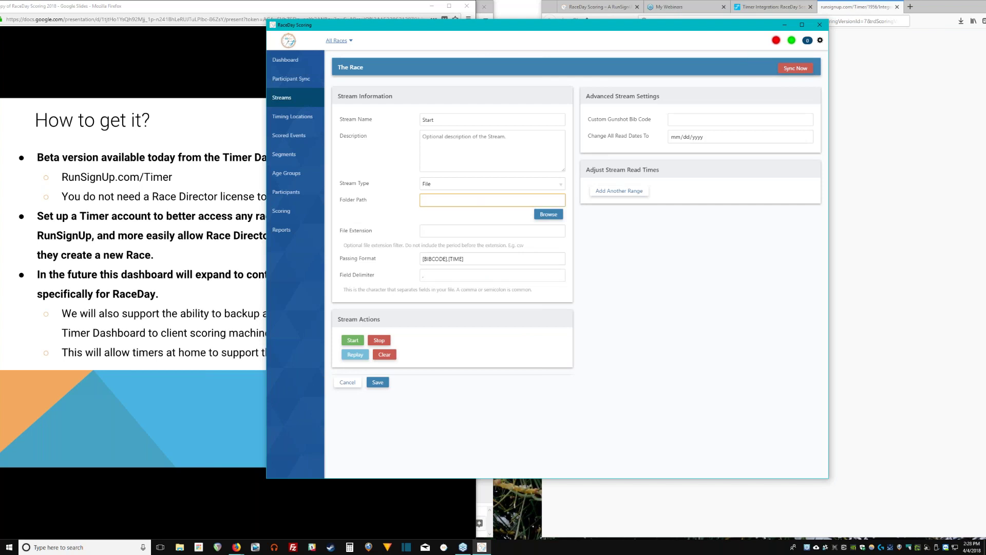
click(492, 231)
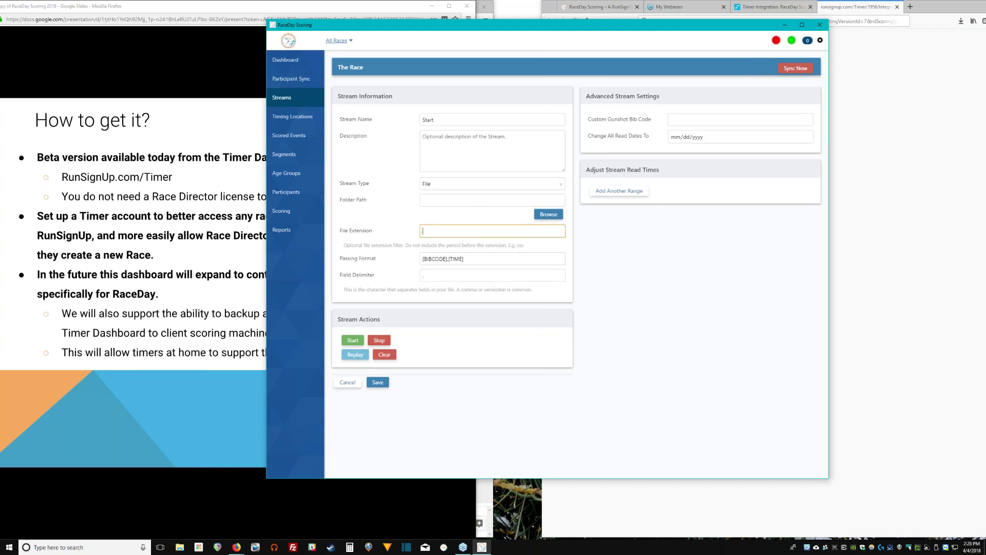
text(csv)
key(ctrl+a)
text(txt)
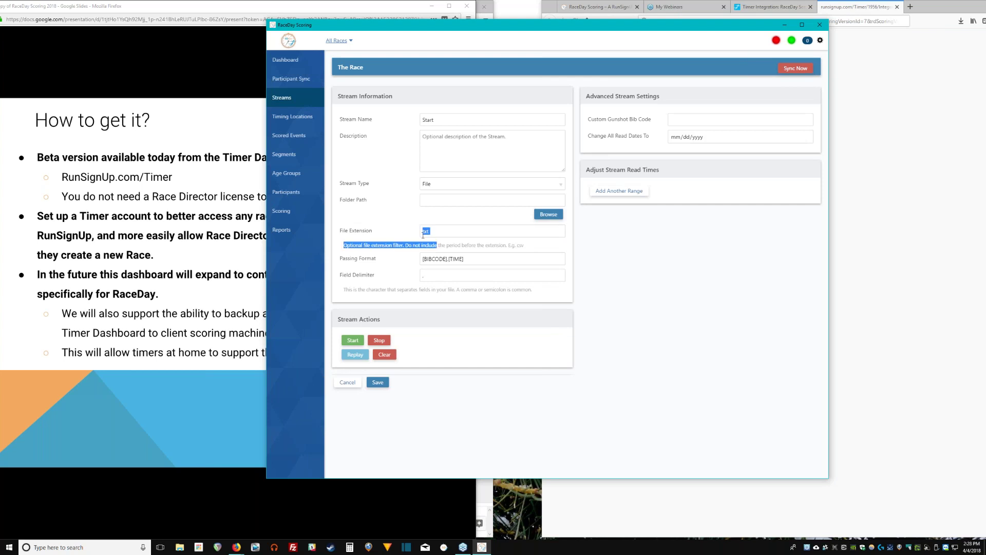
double_click(426, 231)
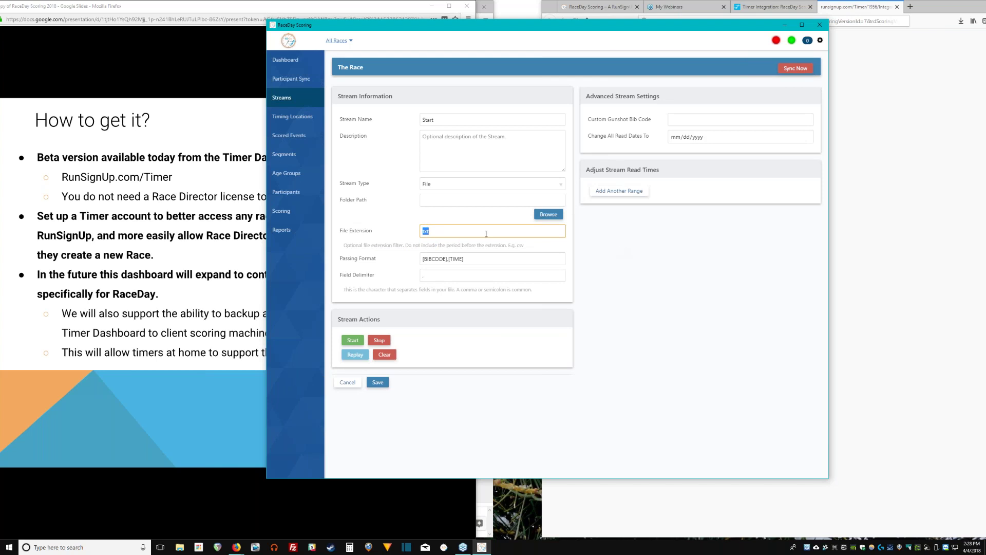
Try to leave for Timing Locations without saving the stream settings.
click(481, 201)
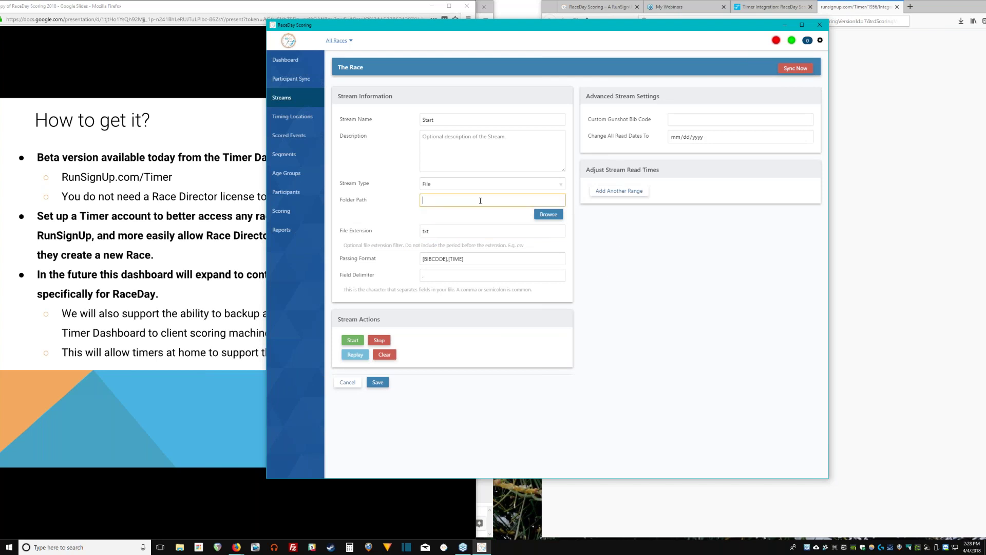
click(589, 241)
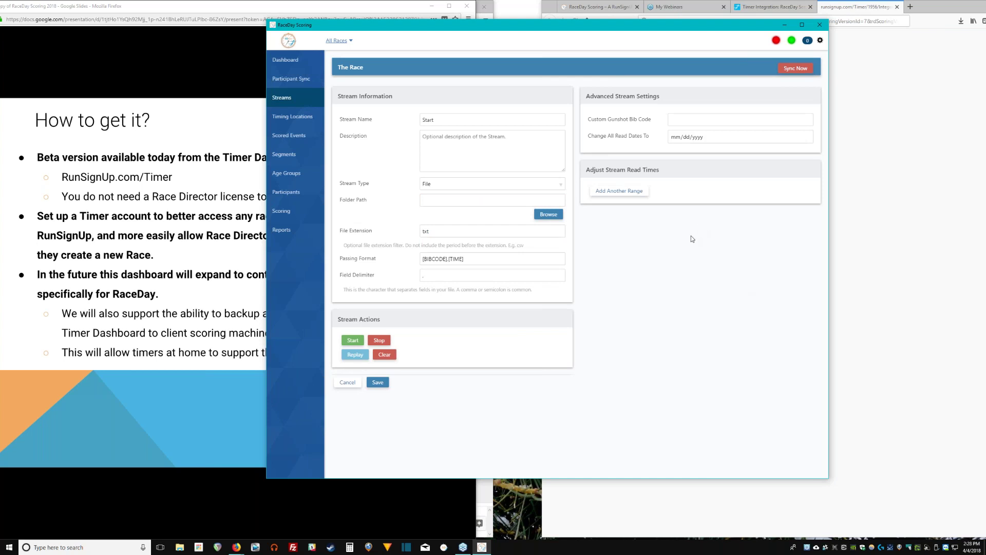
click(304, 121)
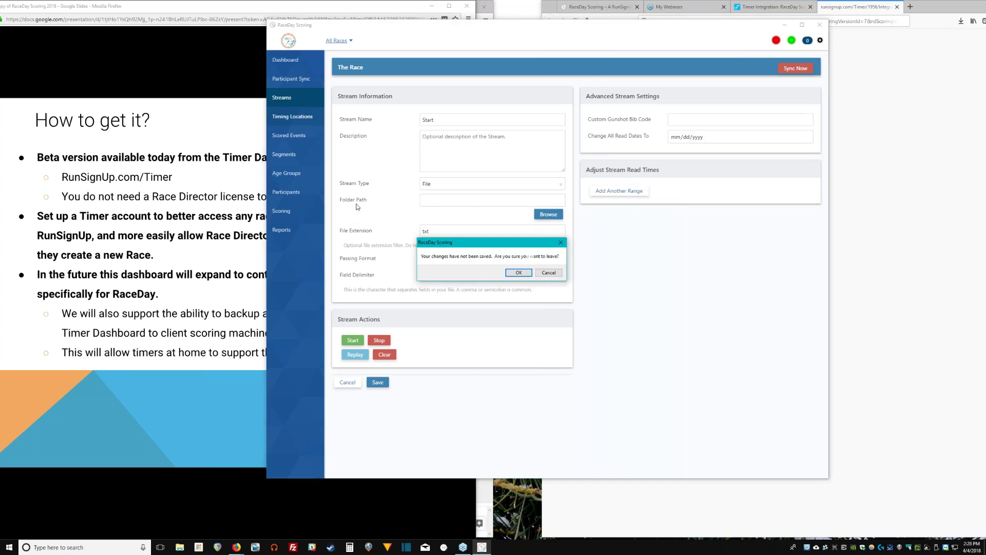
Discard the unsaved comma/txt stream edits and open the Finish location's Settings.
click(513, 274)
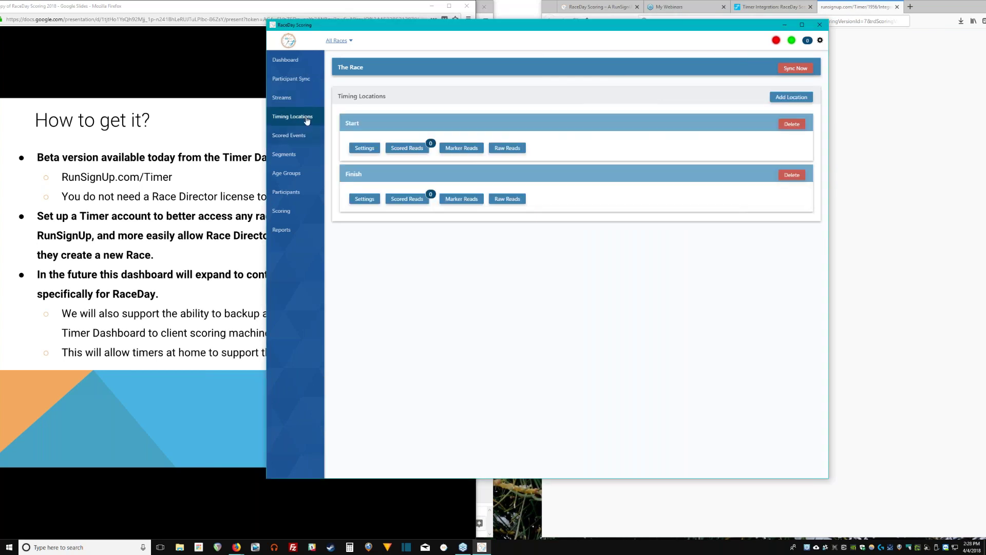
double_click(367, 125)
click(366, 126)
double_click(381, 179)
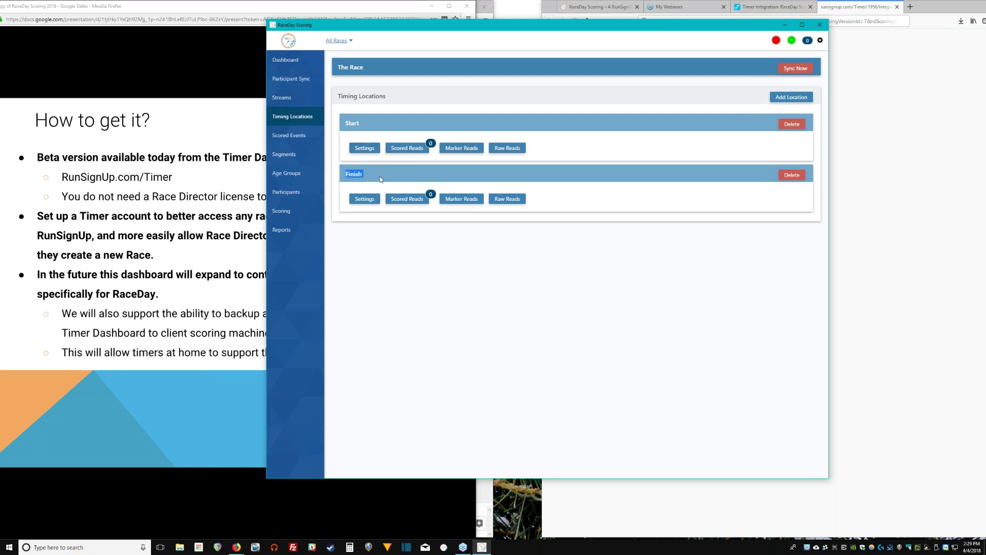
click(365, 199)
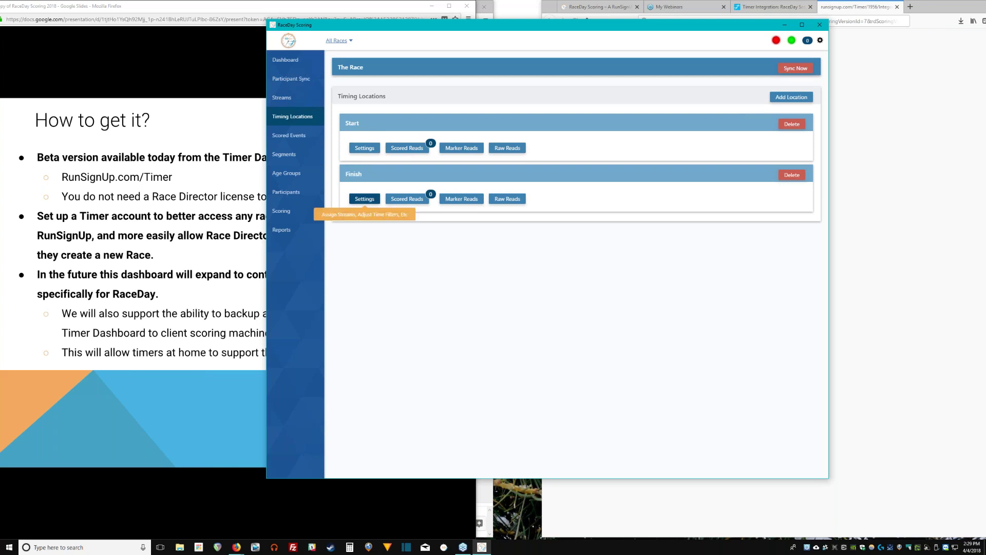
click(365, 199)
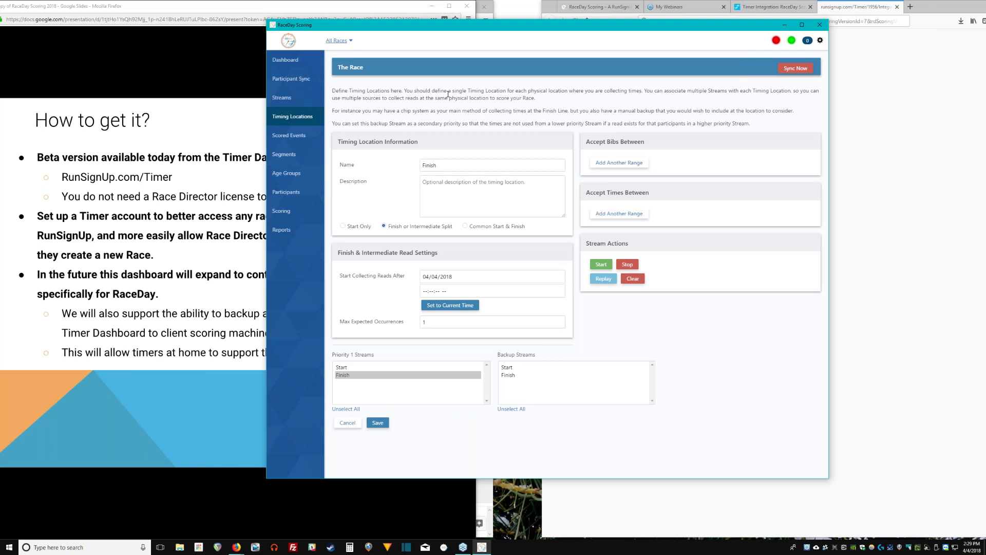
Preview the Start Only, Finish/Split and common start-finish types, then leave without saving.
click(362, 226)
click(442, 226)
click(497, 227)
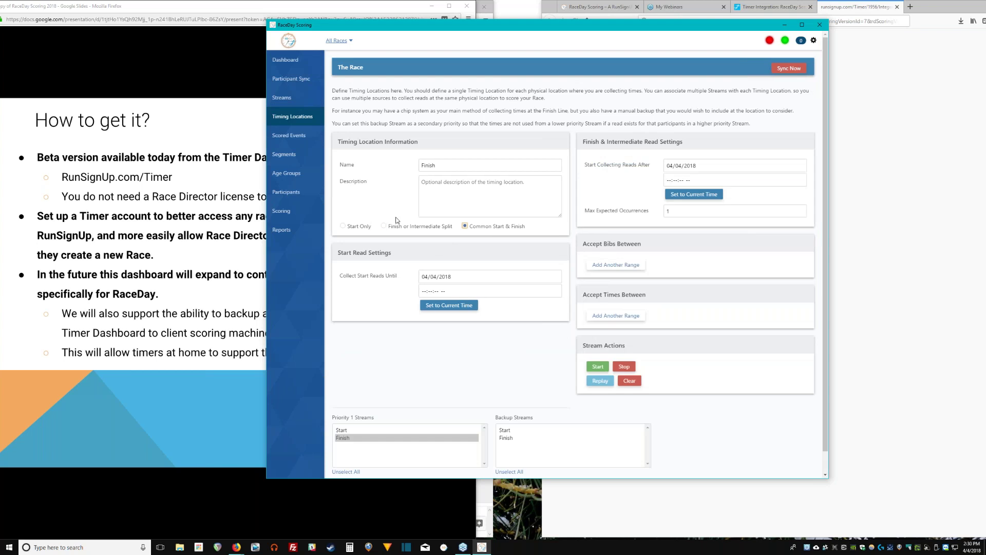
click(366, 227)
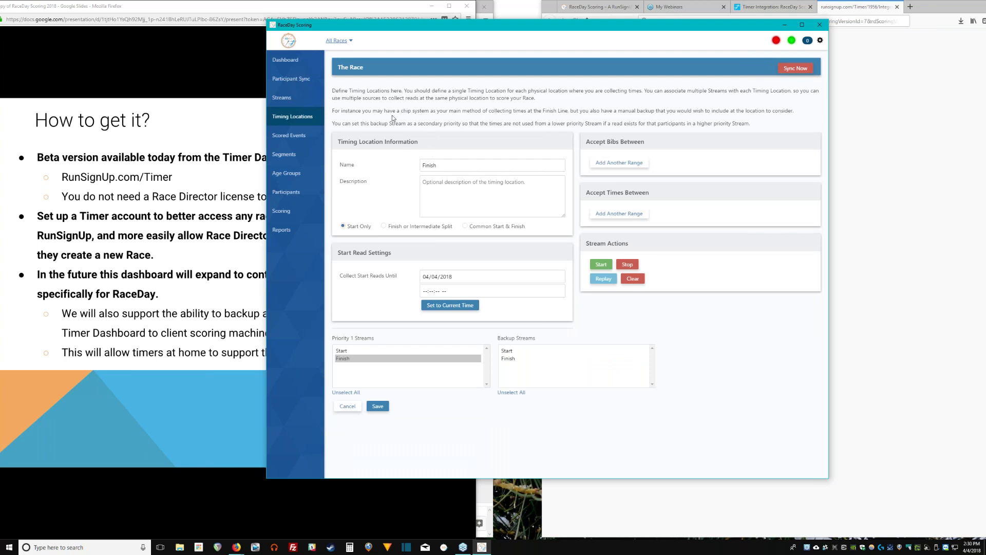
click(291, 135)
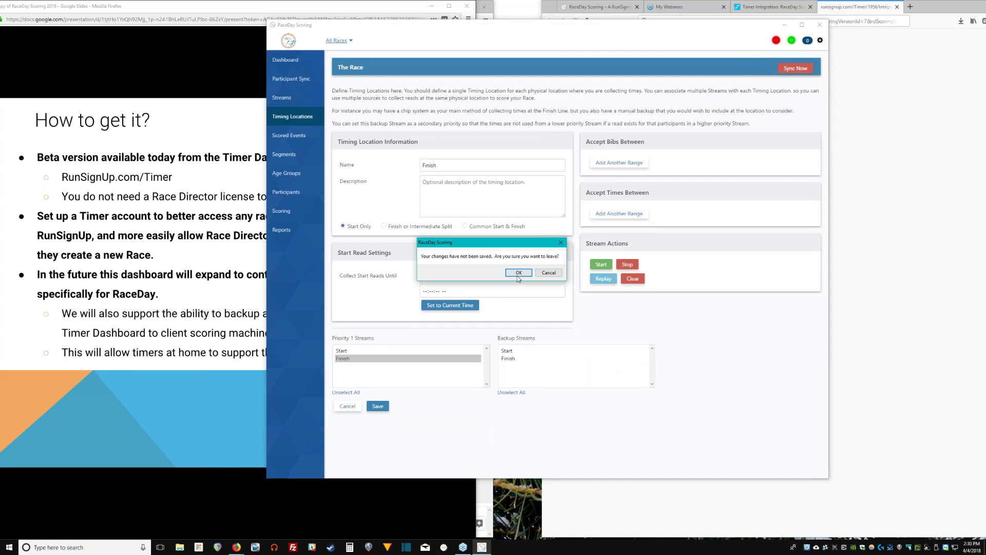
click(518, 273)
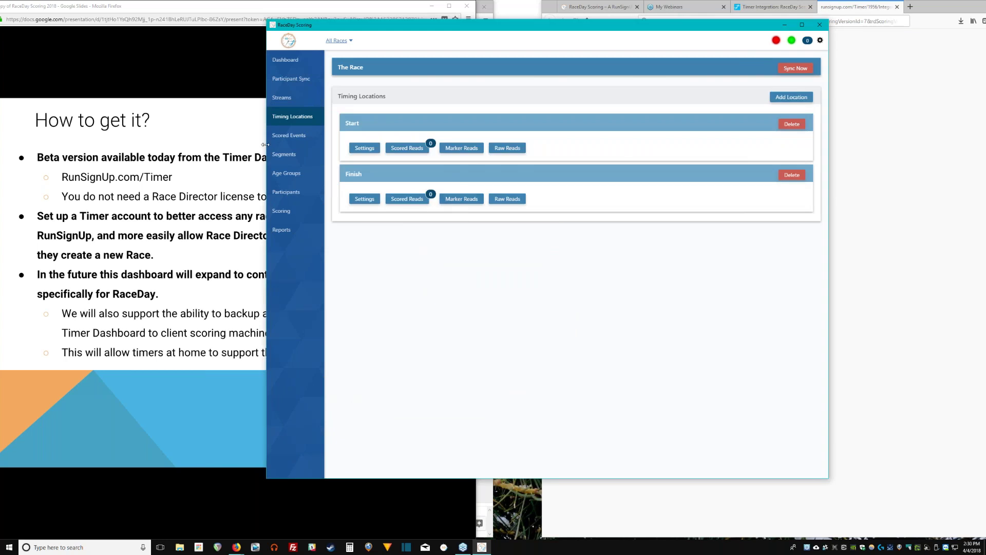
Give each unscored event, such as 10k and 5k, its own Start-to-Finish scored event.
click(292, 135)
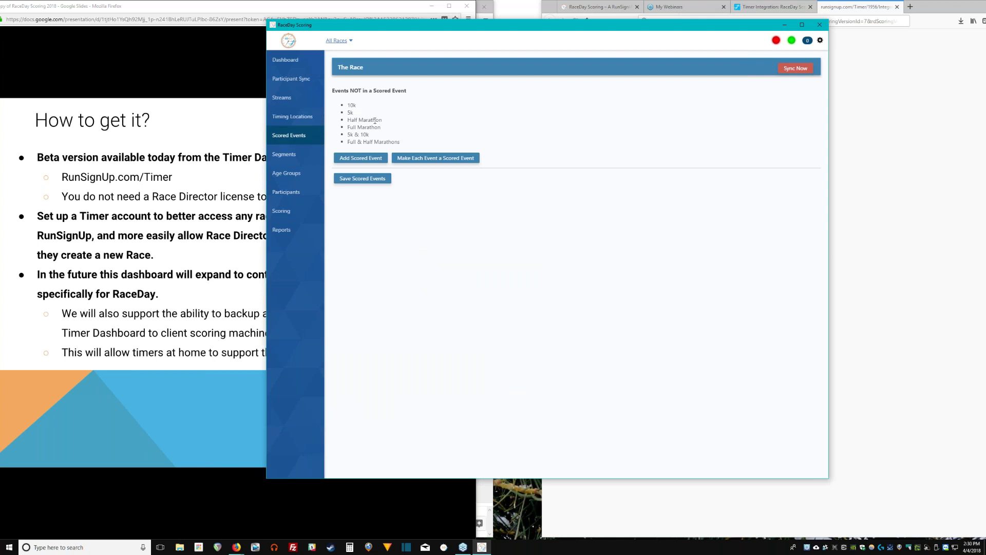
drag(382, 121, 353, 122)
click(361, 110)
drag(427, 146, 341, 105)
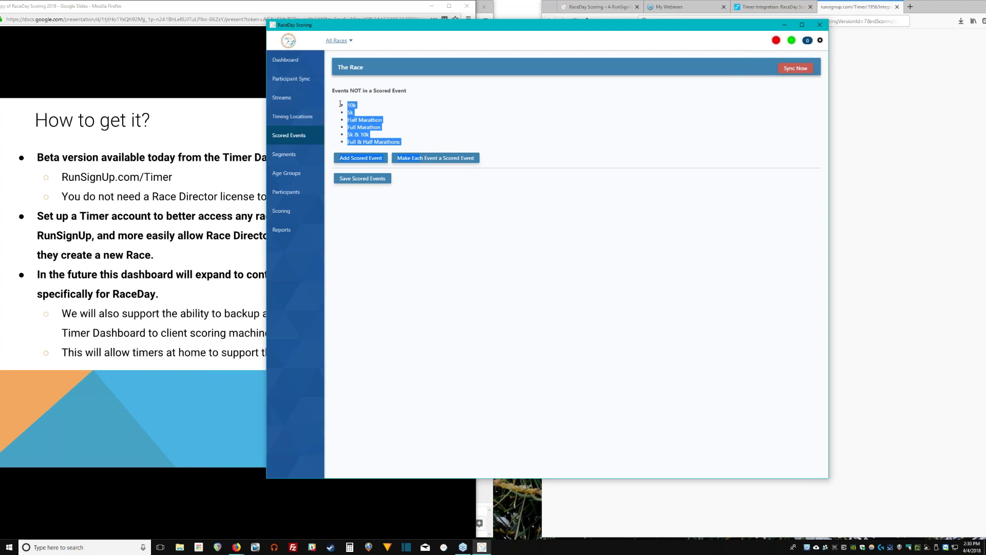
click(401, 142)
drag(402, 142, 340, 108)
click(392, 139)
drag(392, 140, 348, 142)
click(401, 149)
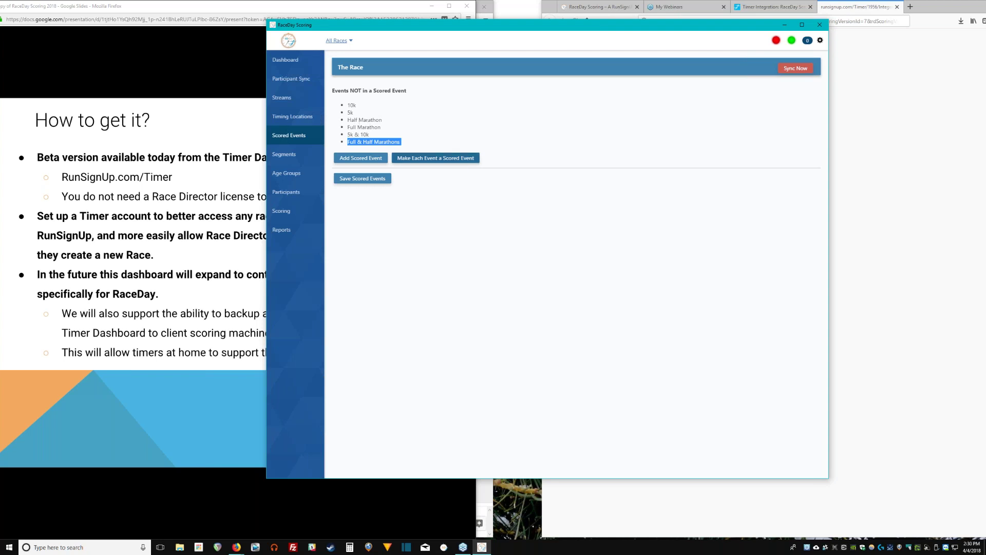
click(436, 158)
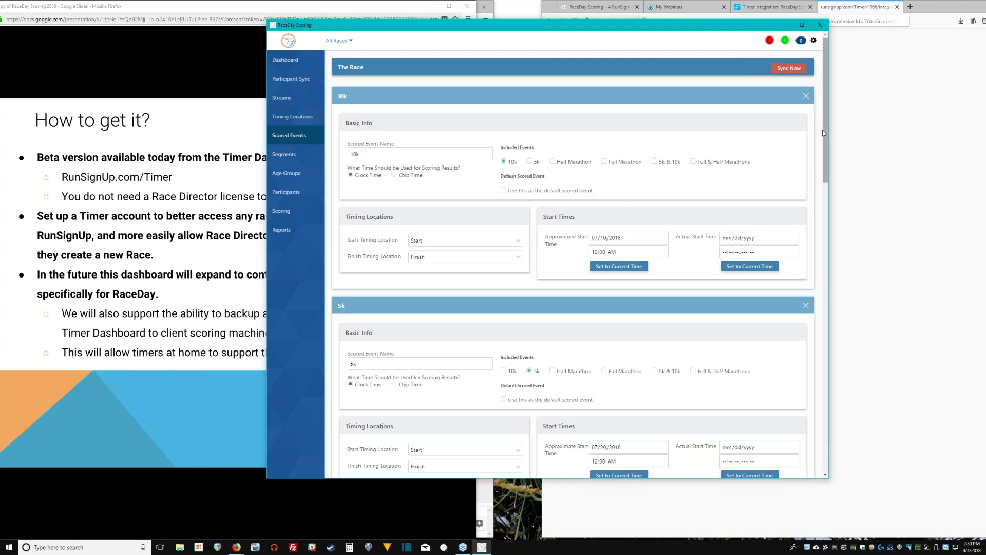
Remove the Full & Half Marathons and 5k & 10k combined scored events.
drag(828, 136, 843, 447)
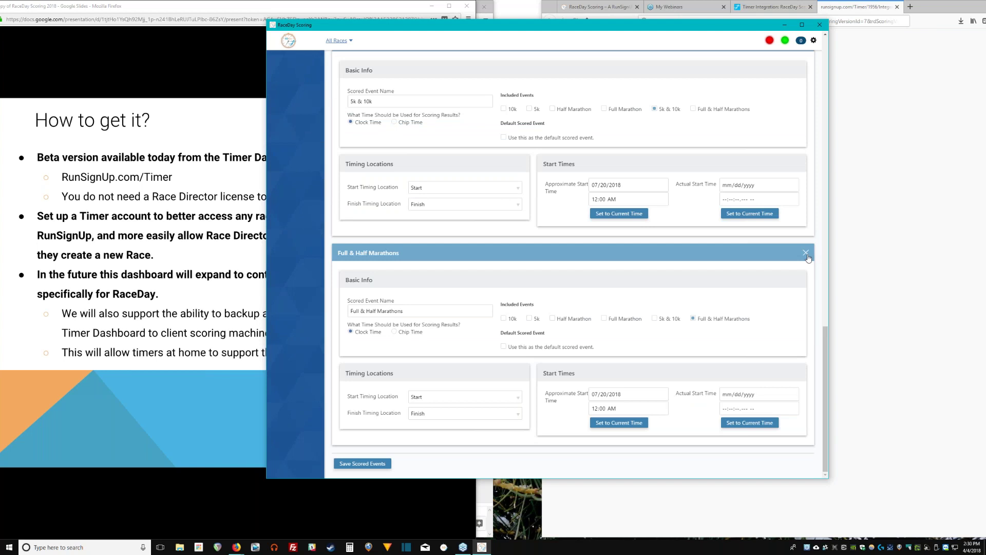
click(807, 254)
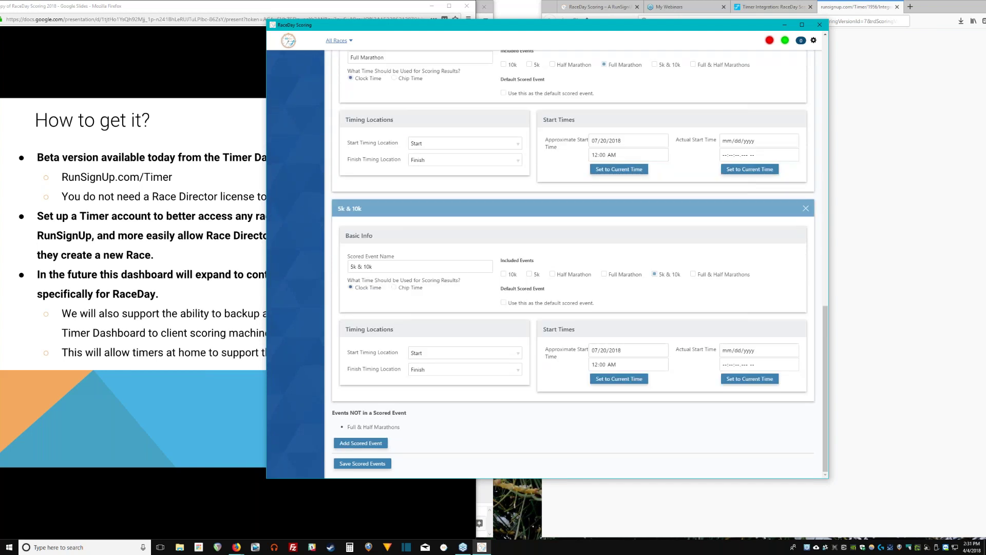
click(806, 208)
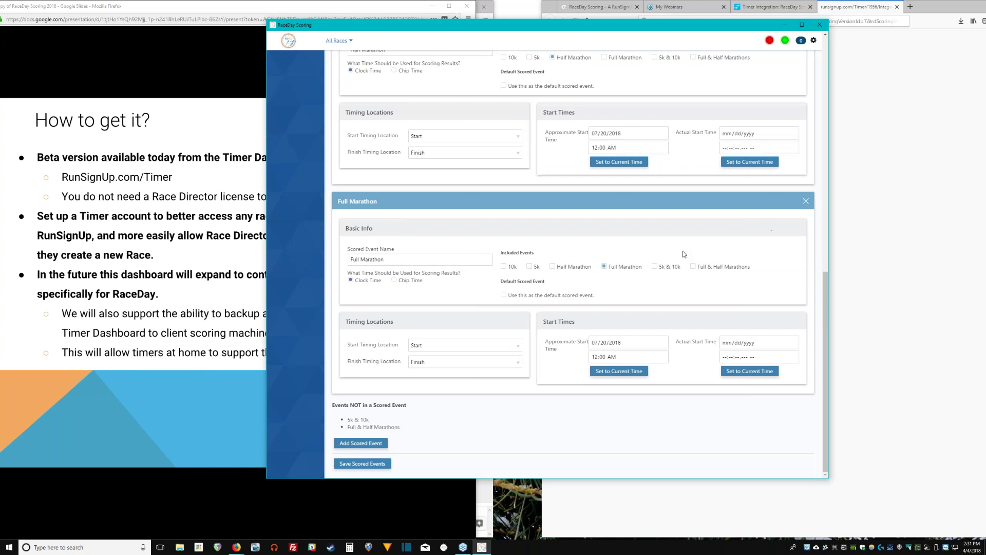
scroll(503, 220, up, 3)
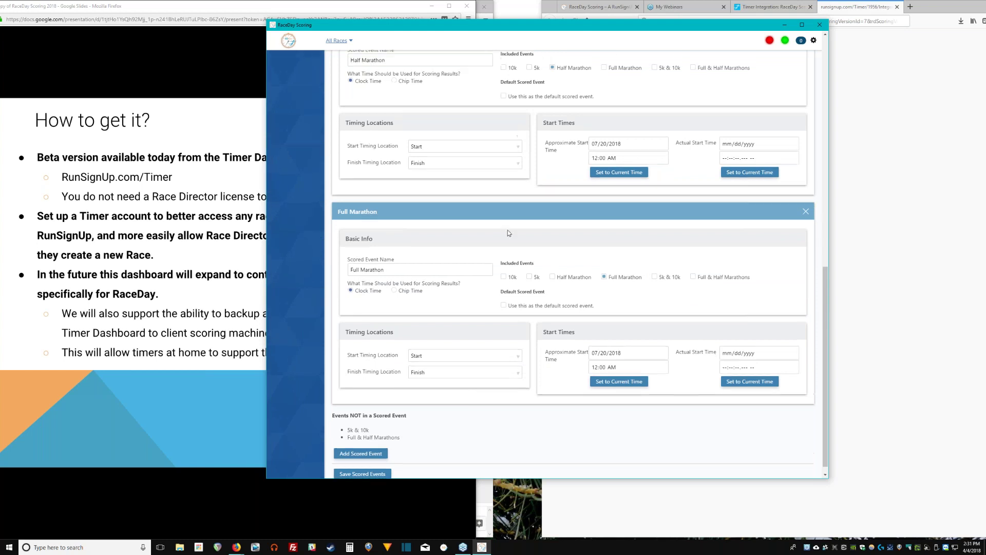
scroll(472, 369, up, 3)
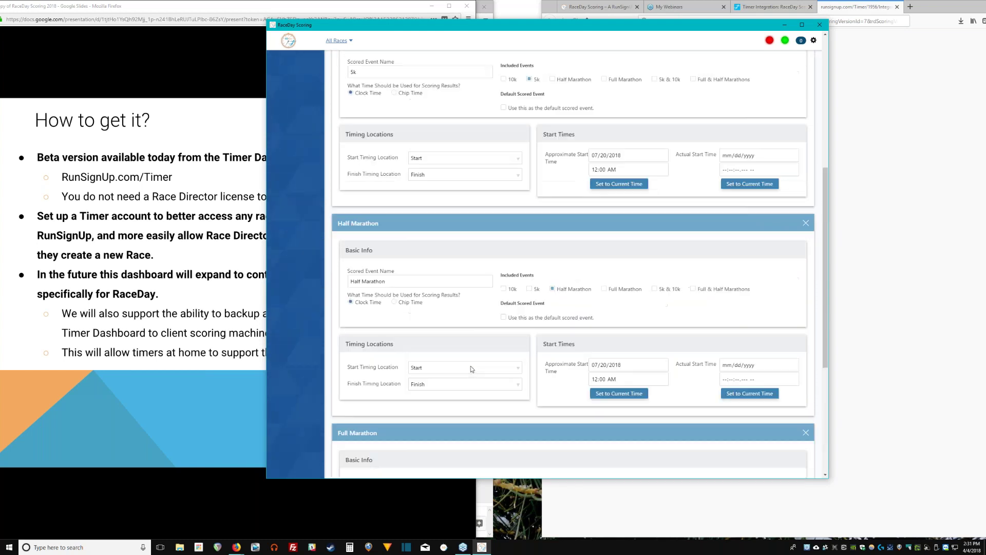
scroll(612, 392, down, 3)
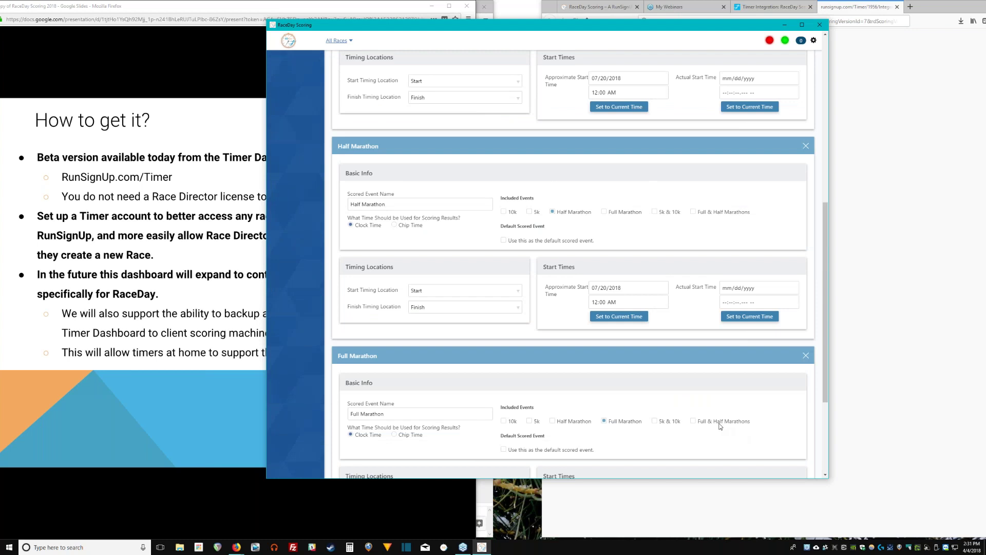
scroll(720, 425, up, 1)
Fold Full & Half Marathons into Half Marathon and 5k & 10k into 10k.
click(733, 267)
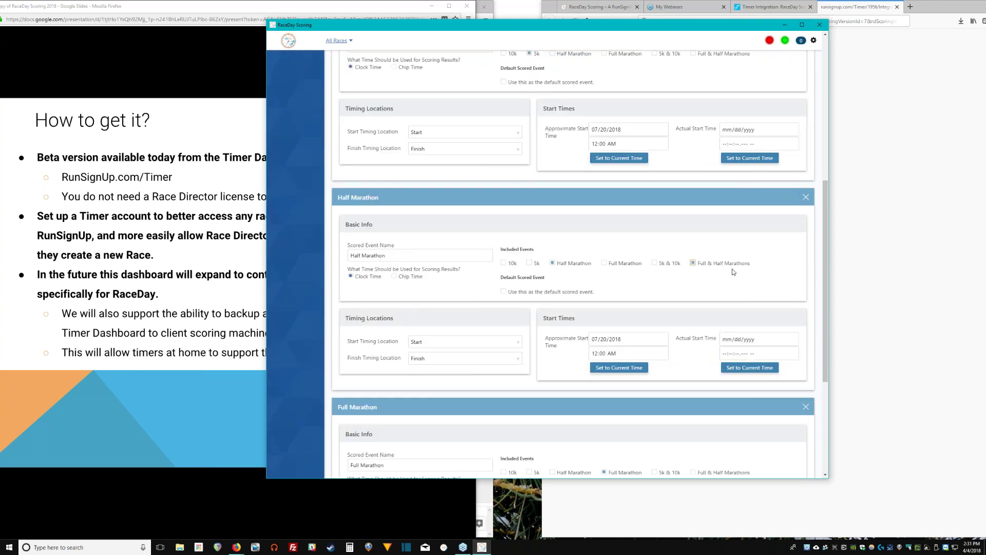
scroll(734, 273, up, 3)
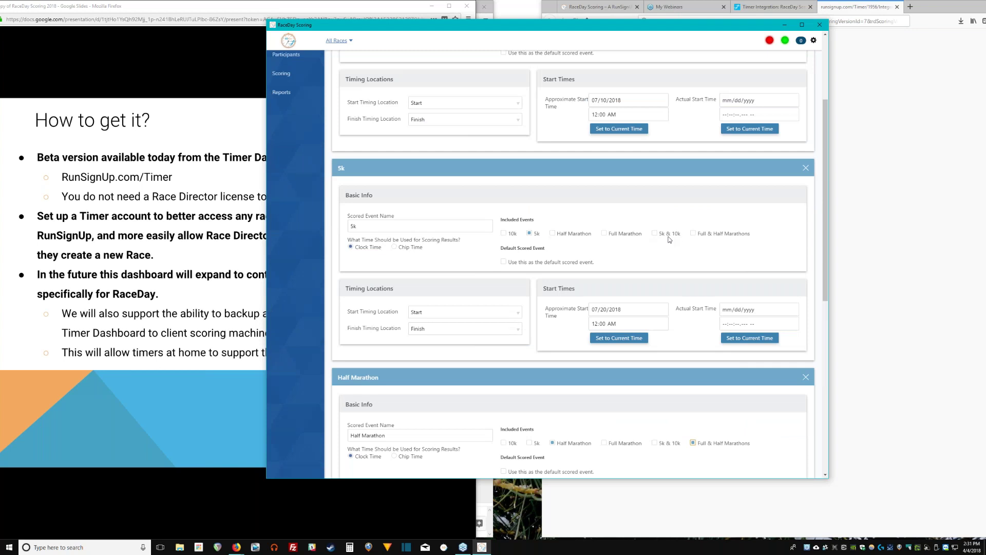
scroll(666, 242, up, 3)
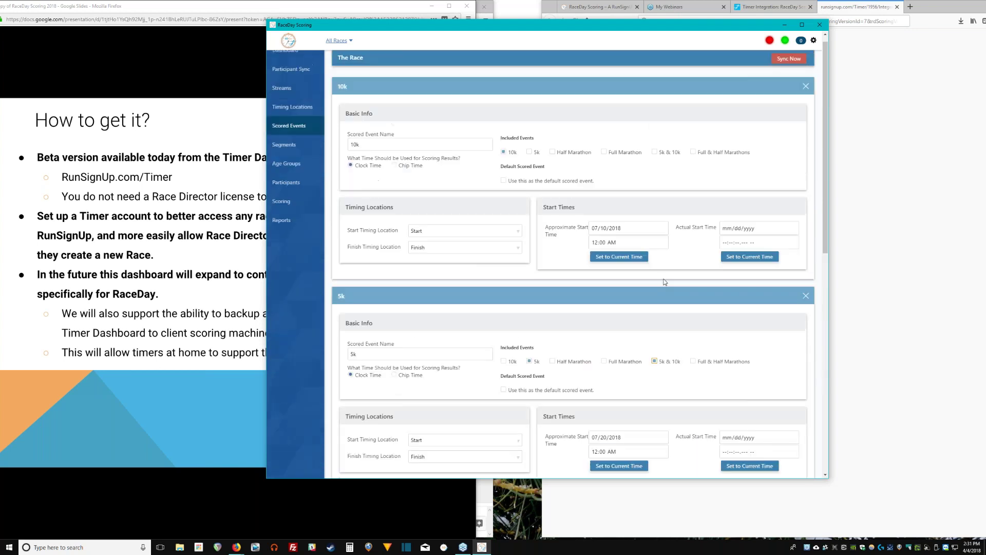
click(655, 162)
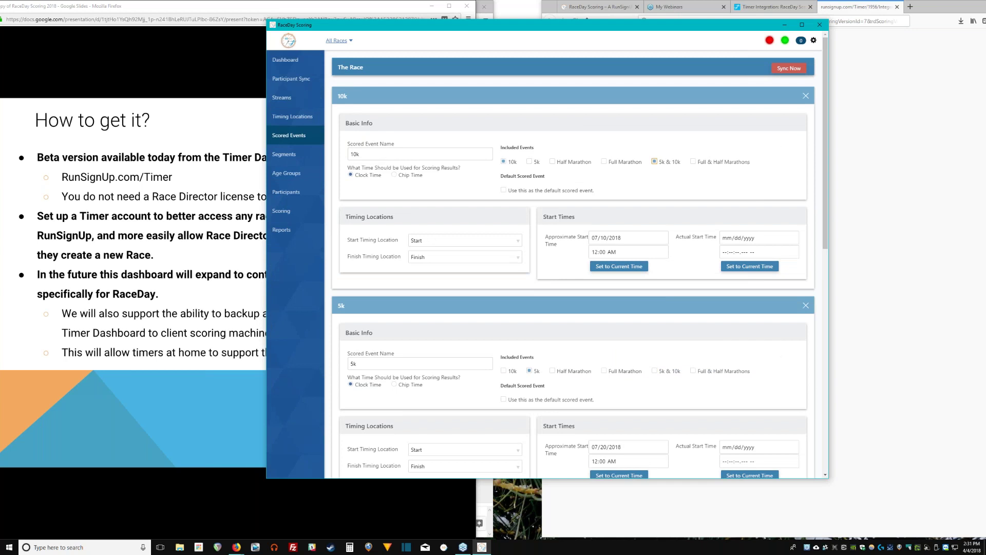
drag(825, 134, 824, 162)
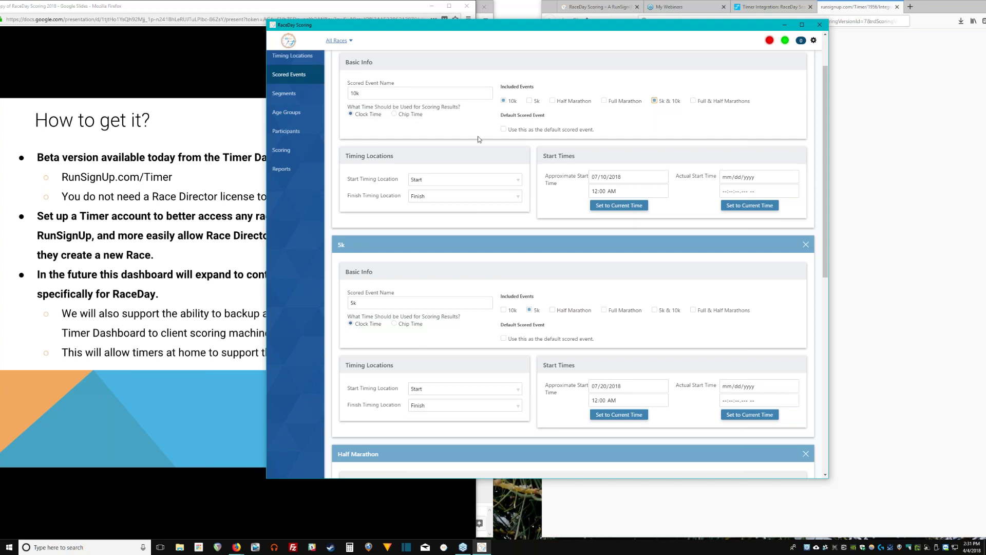
scroll(492, 134, up, 1)
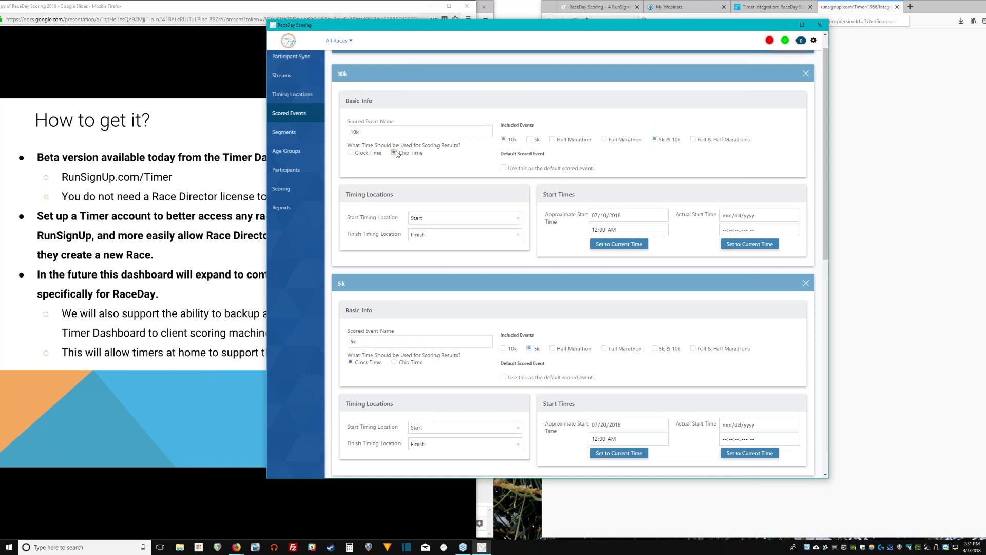
click(360, 154)
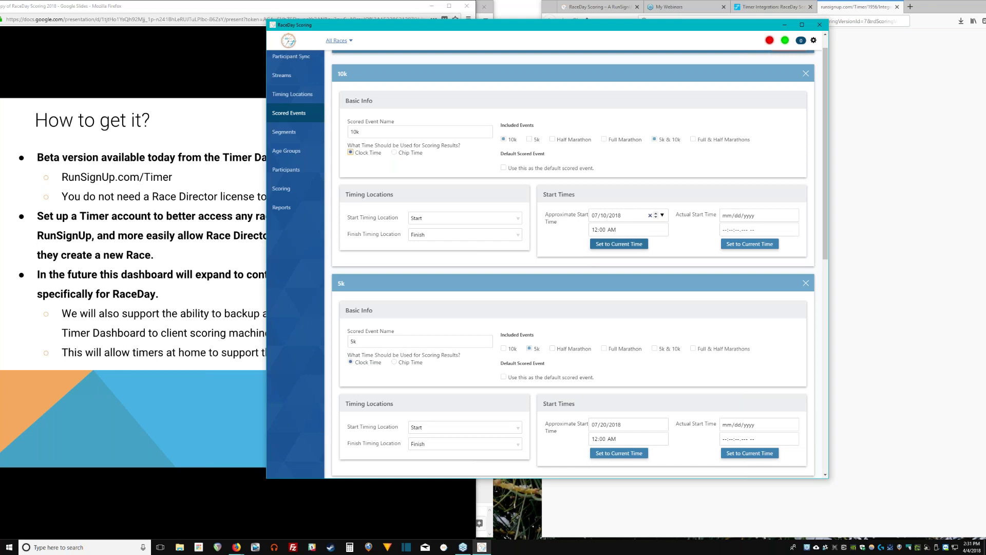
drag(825, 135, 847, 363)
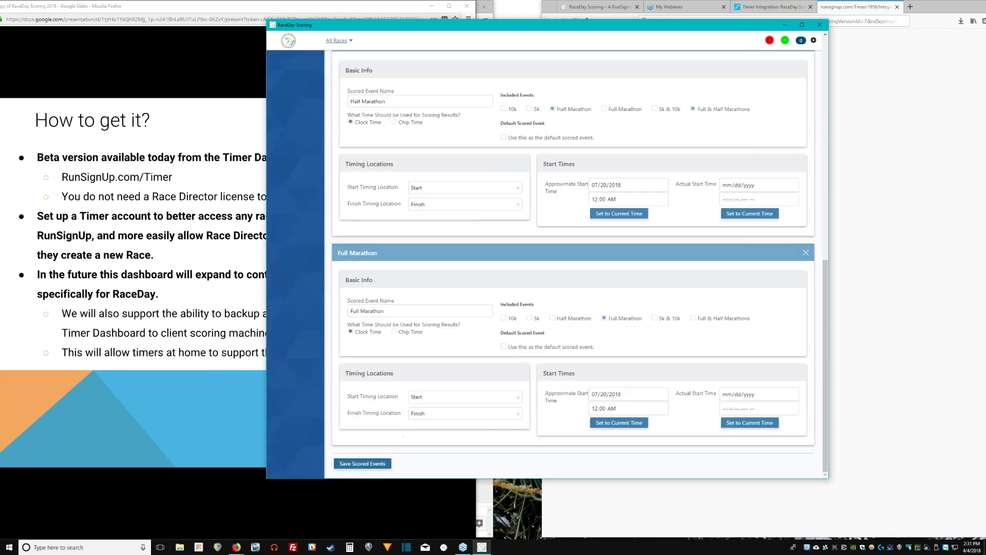
Save the scored event changes.
click(362, 464)
scroll(394, 169, up, 4)
scroll(394, 183, up, 5)
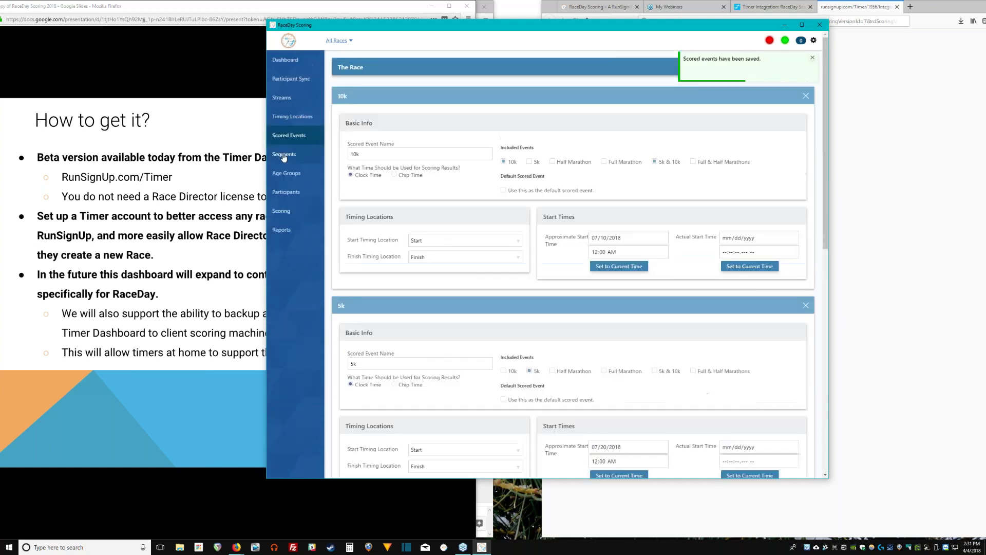
click(284, 154)
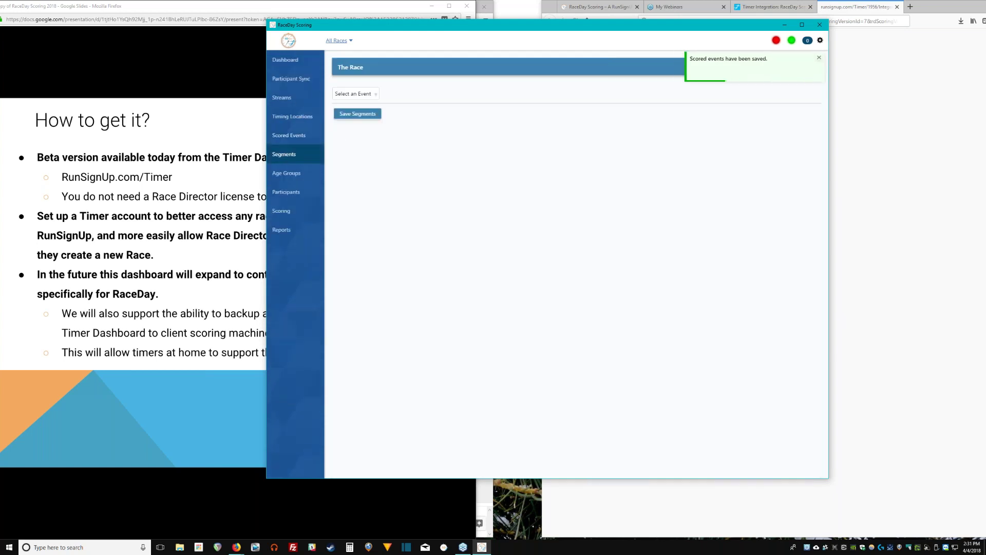
Review the Entire Race segments of the 10k and 5k events.
click(369, 96)
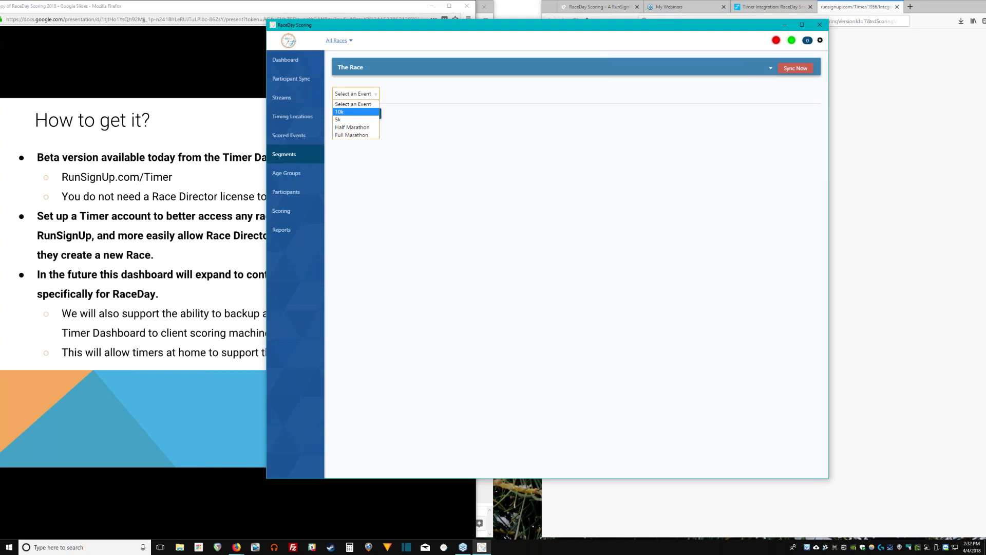
click(379, 112)
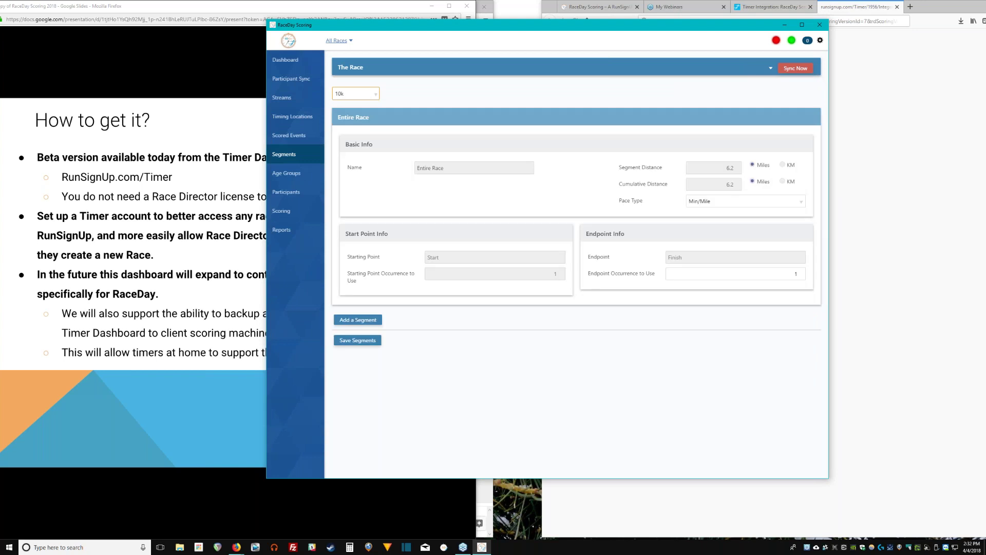
click(377, 94)
click(374, 107)
triple_click(362, 117)
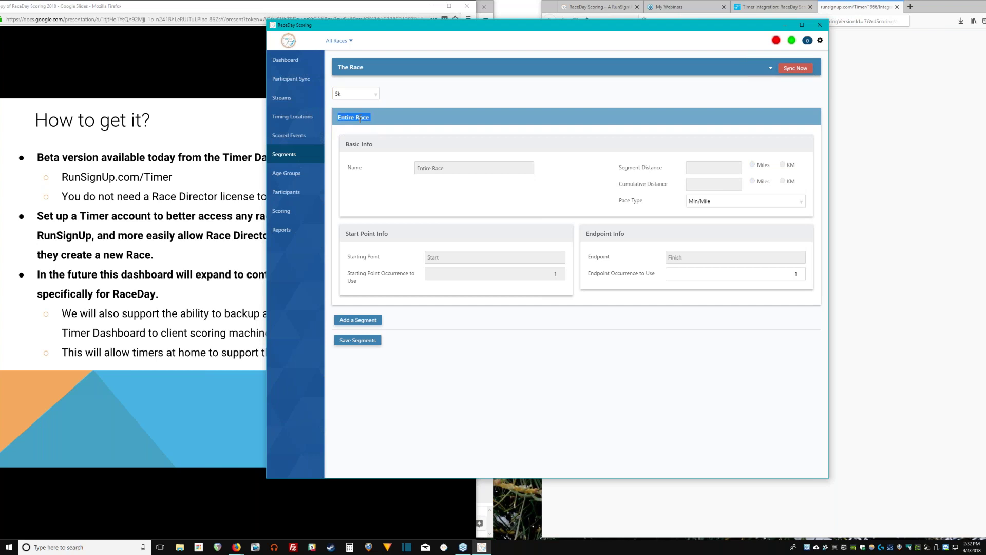
click(372, 94)
click(372, 116)
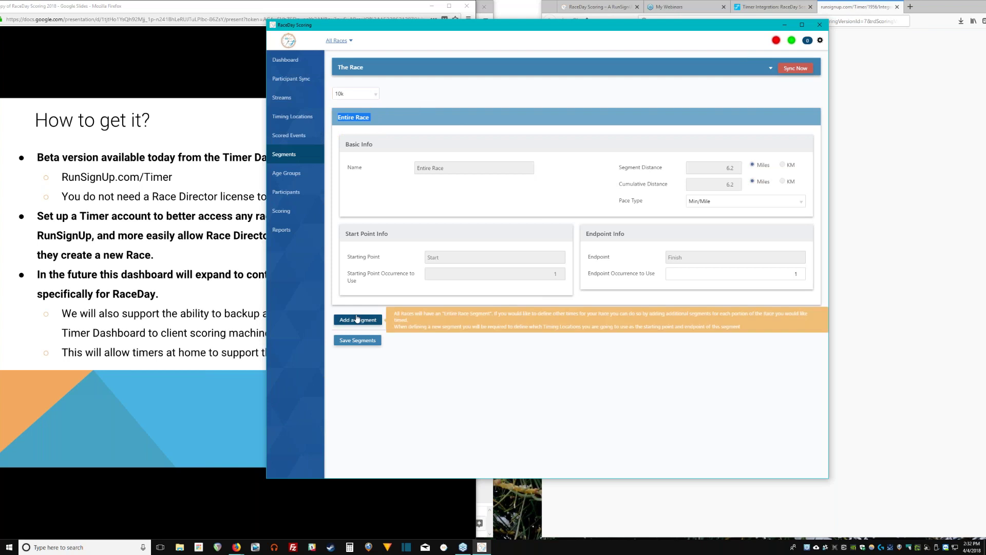
Add a new 10k segment and inspect its starting point and occurrence fields.
click(355, 320)
scroll(380, 309, down, 2)
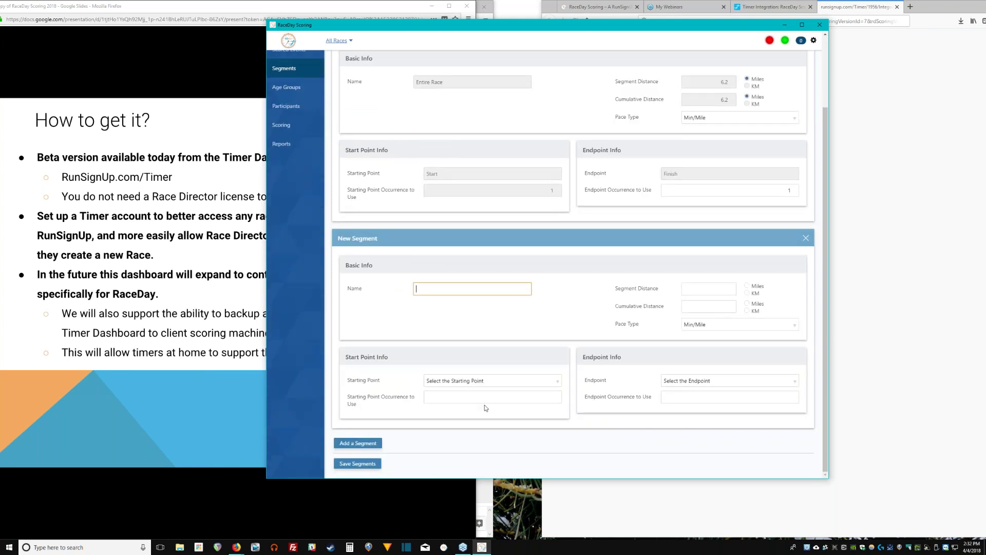
click(493, 381)
click(493, 383)
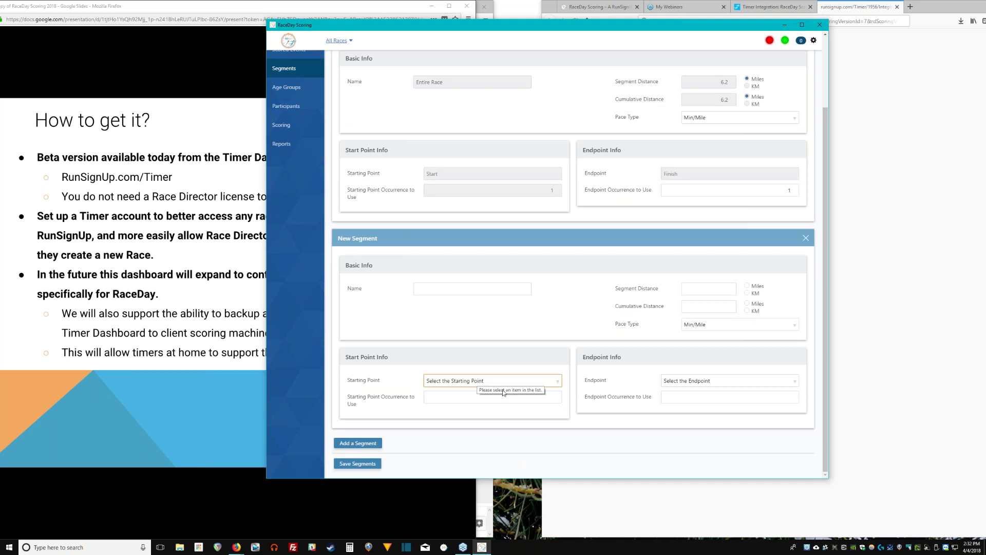
click(773, 394)
click(530, 396)
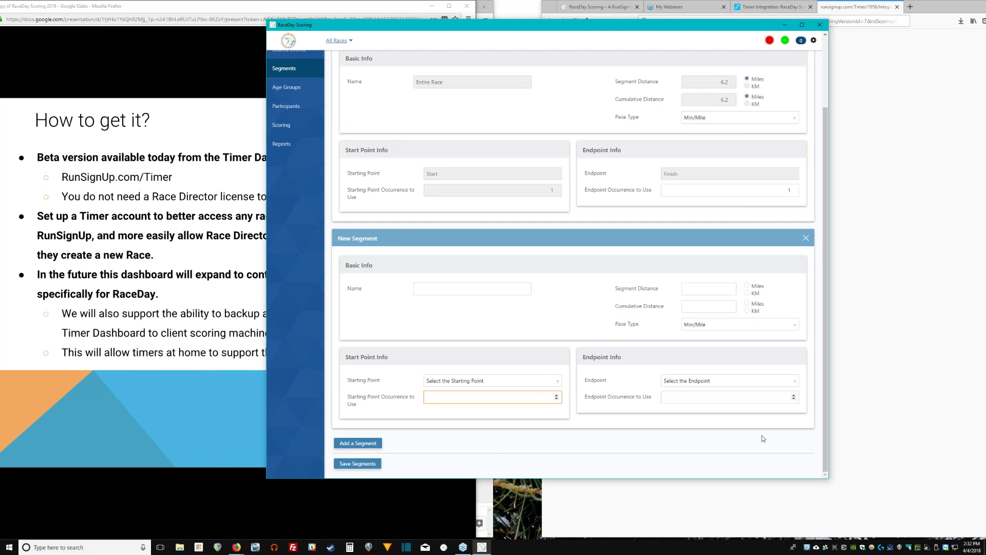
click(589, 244)
Look over the new segment's distance and cumulative distance fields without entering values.
scroll(481, 150, up, 3)
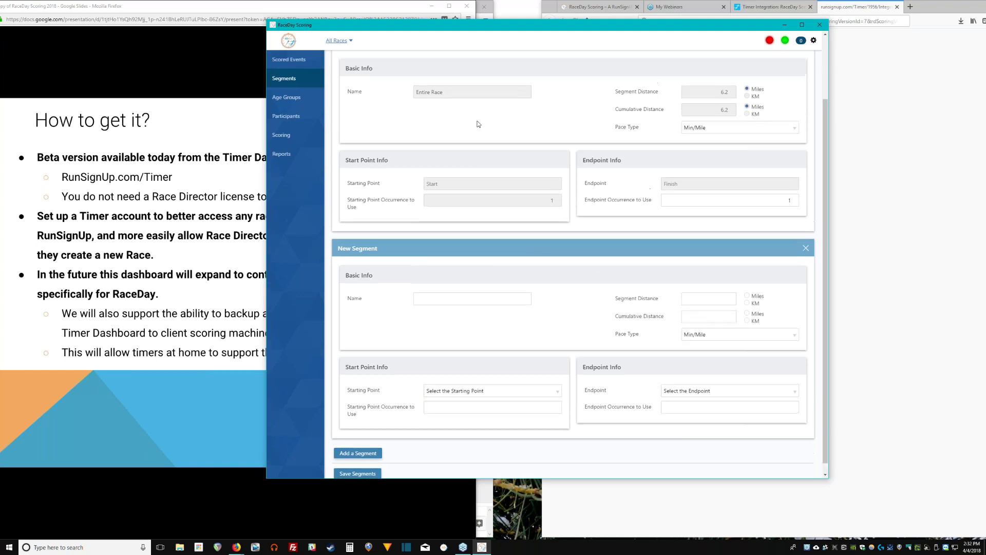
scroll(680, 249, down, 3)
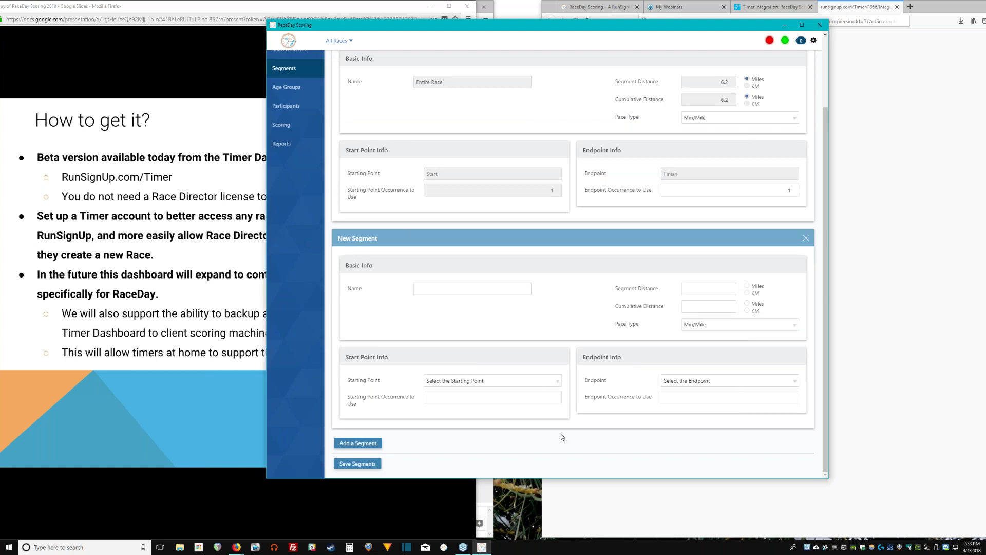
scroll(562, 437, up, 3)
click(718, 301)
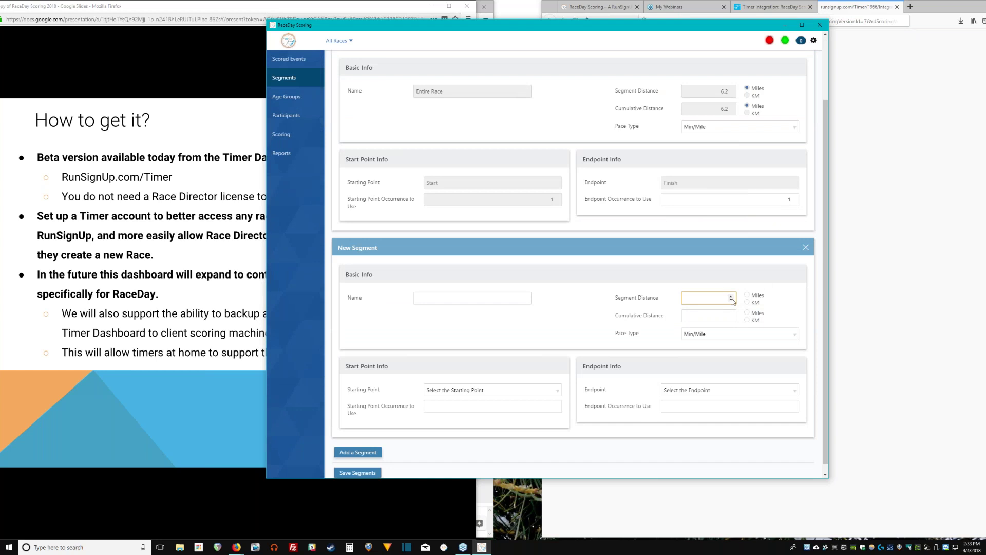
click(696, 317)
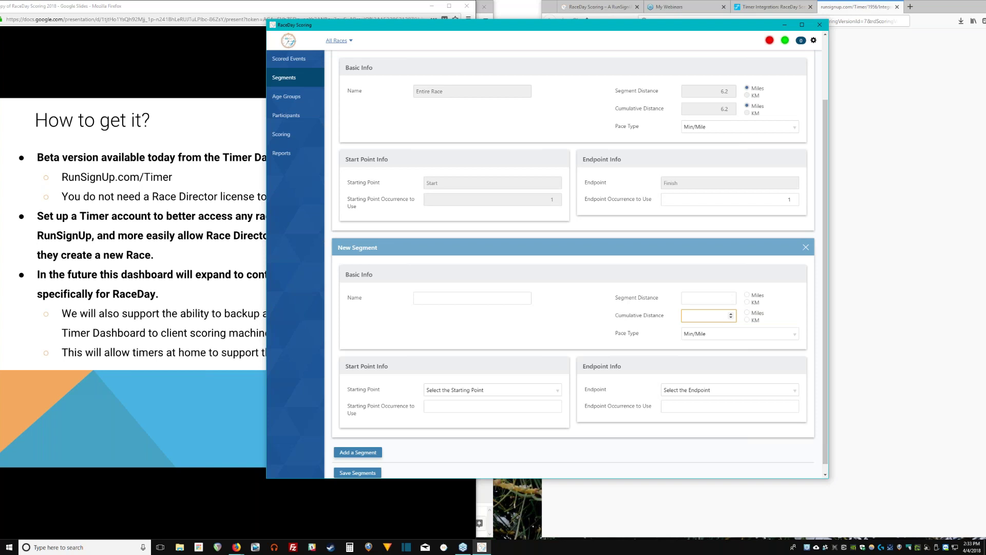
click(729, 298)
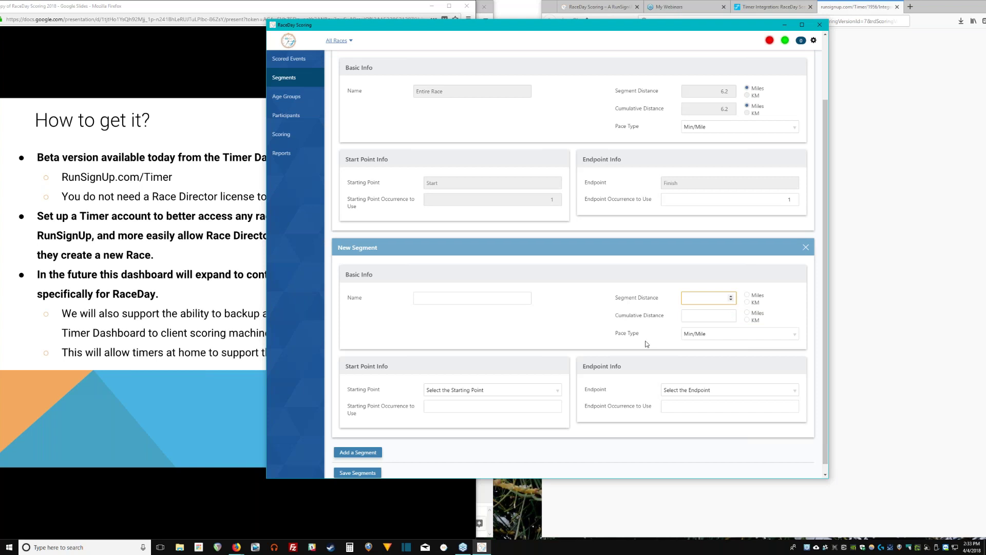
click(727, 315)
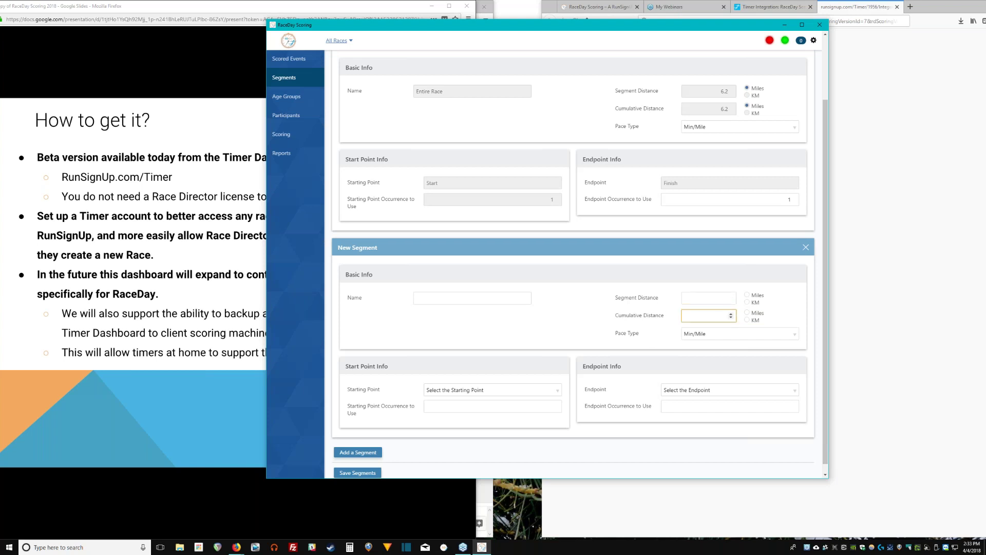
triple_click(658, 316)
scroll(626, 381, up, 2)
scroll(625, 380, down, 2)
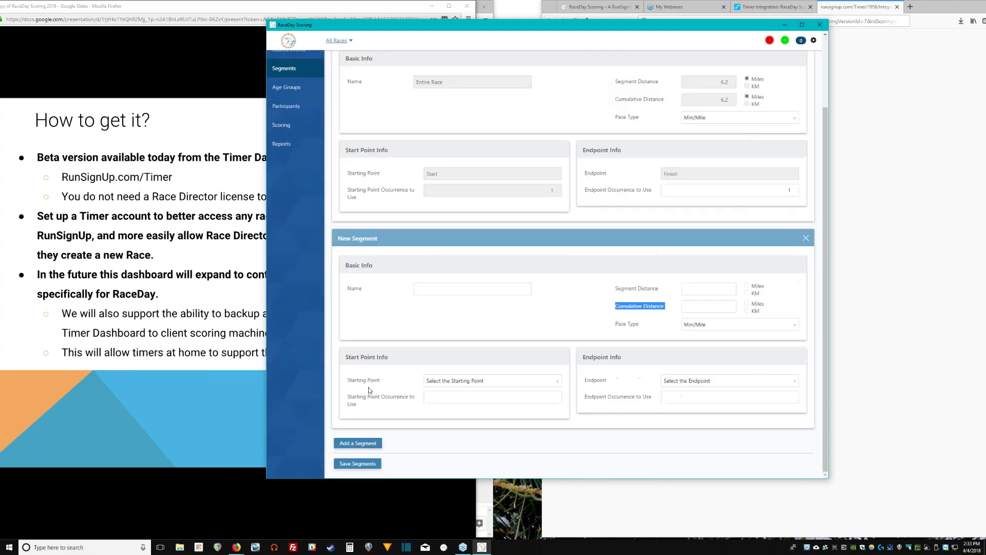
scroll(306, 178, up, 2)
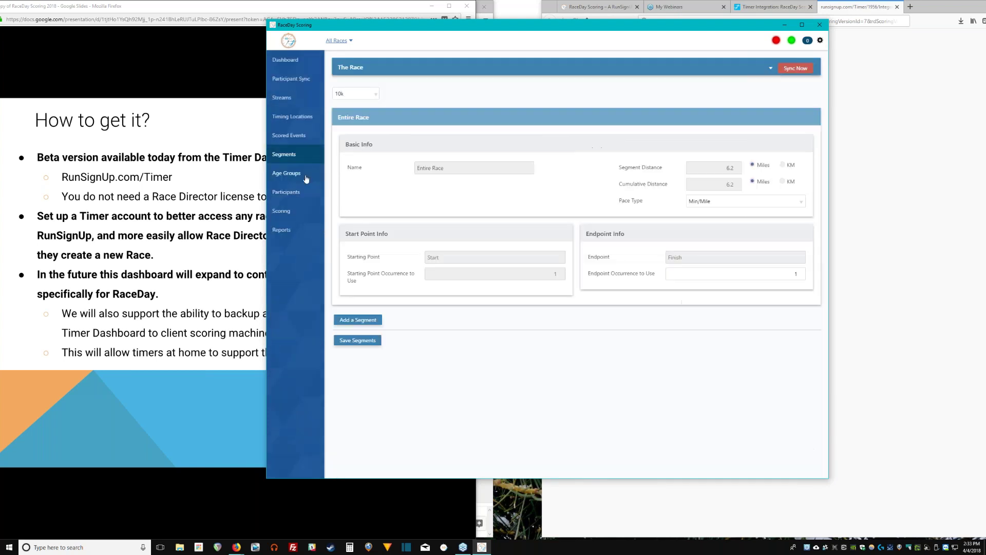
Create 10k age ranges of size 5 for ages 15 to 79, with 5 winners each.
click(306, 178)
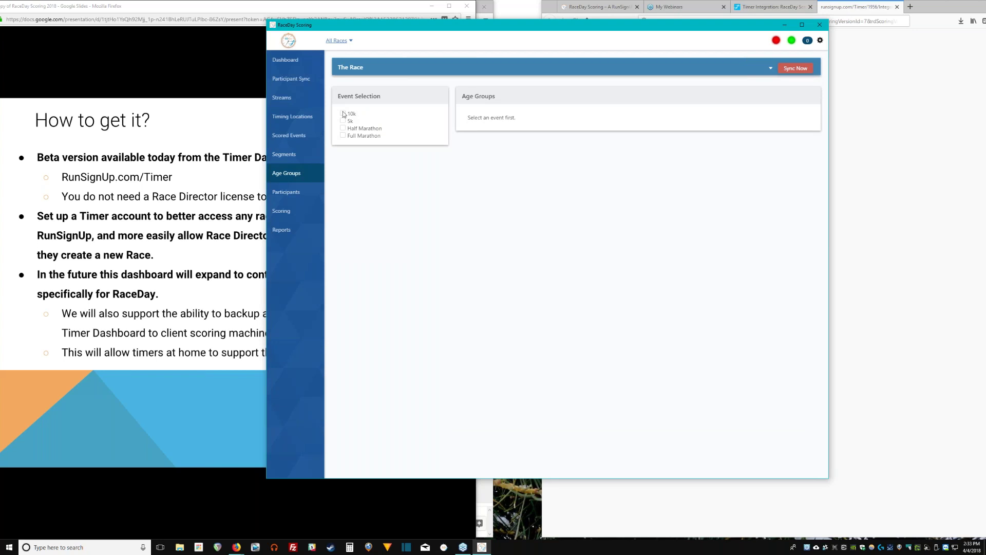
click(344, 113)
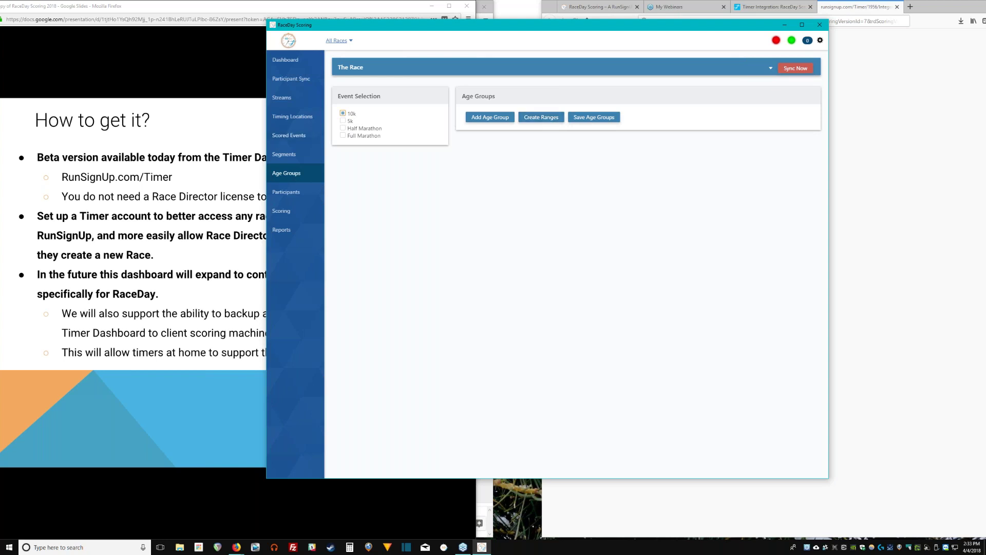
click(553, 121)
click(621, 80)
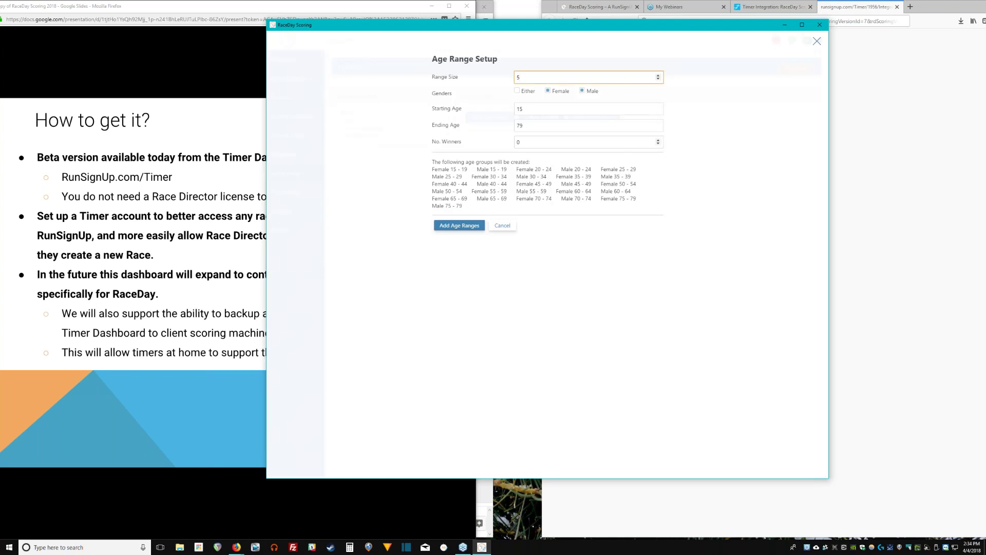
click(599, 146)
text(5)
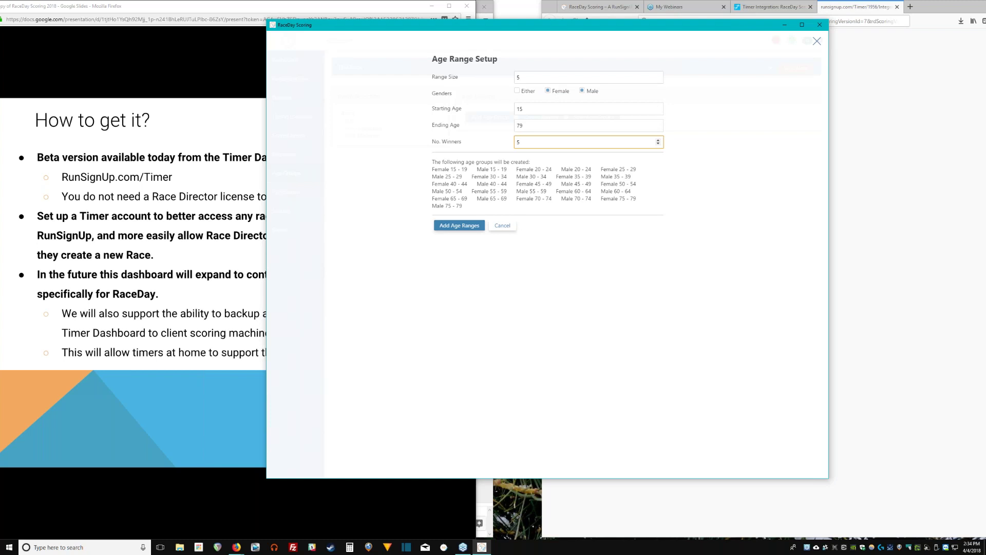
double_click(541, 75)
click(541, 75)
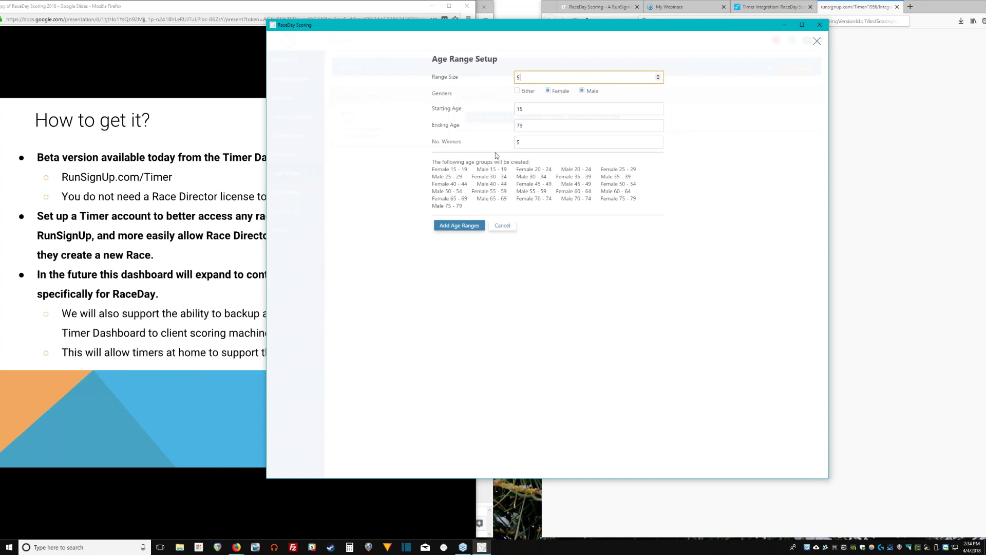
click(477, 229)
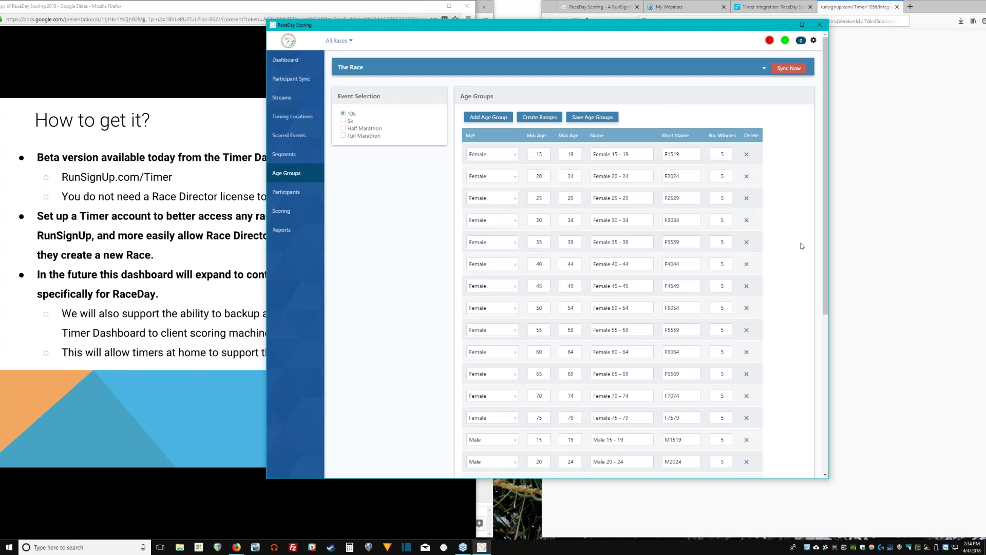
Review the 10k's Female and Male age groups from 15–19 to 75–79.
scroll(757, 196, down, 2)
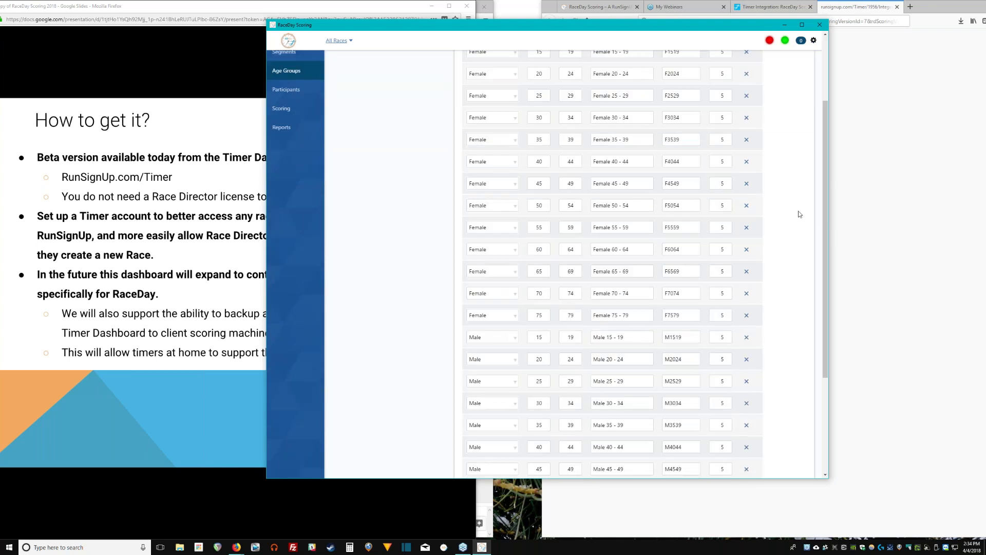
drag(826, 228, 522, 186)
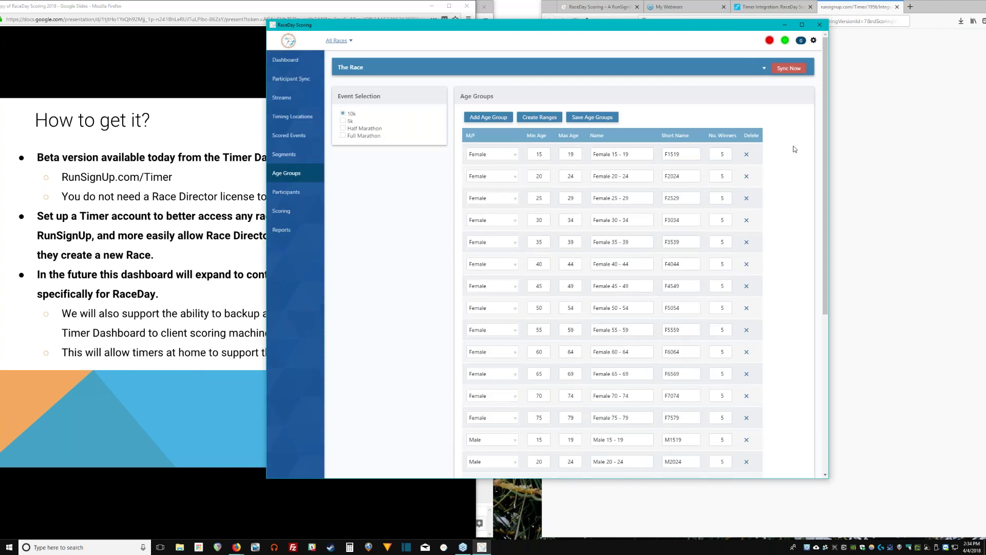
drag(824, 127, 851, 339)
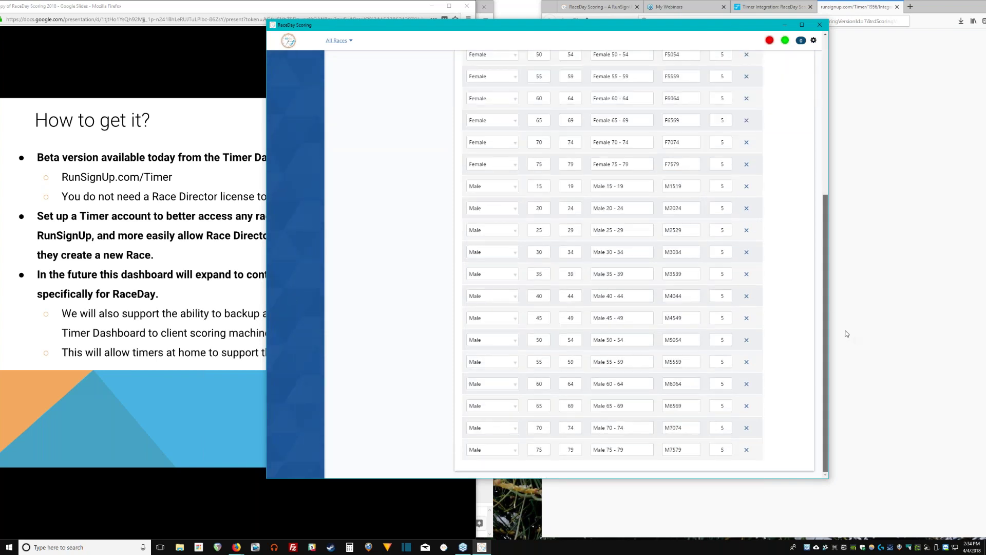
scroll(548, 199, up, 5)
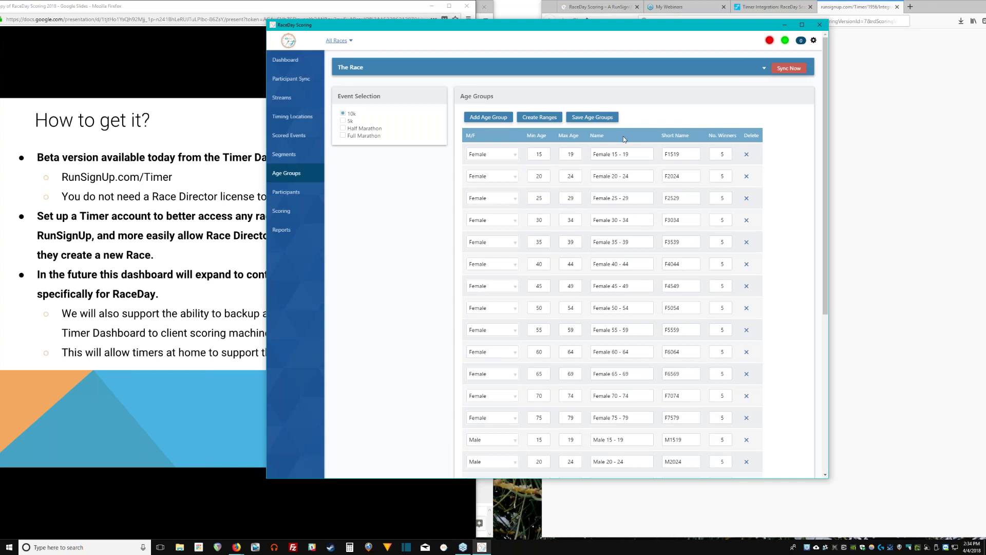
scroll(624, 139, down, 3)
scroll(624, 139, up, 3)
Save the 10k age groups, then check the 5k event's age groups.
click(593, 117)
click(343, 121)
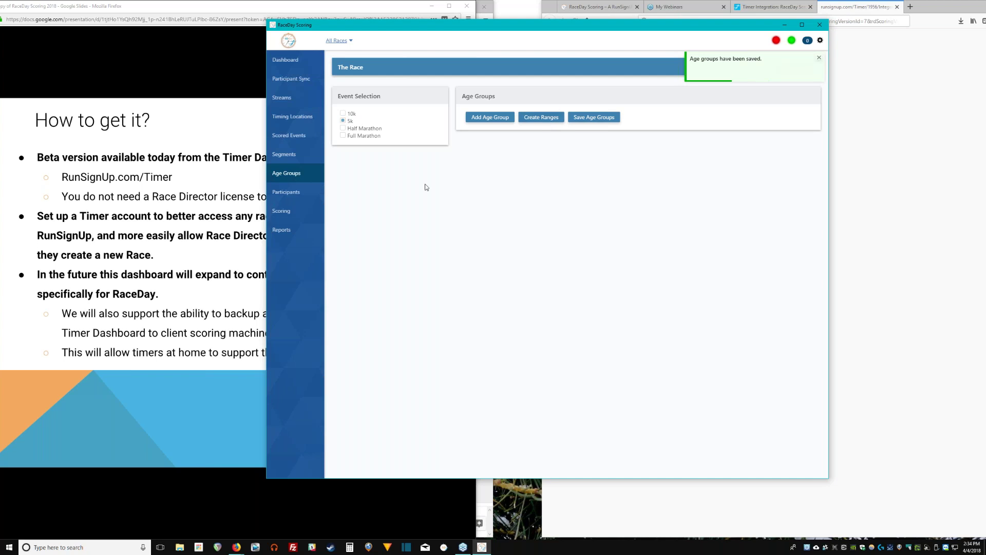
click(286, 192)
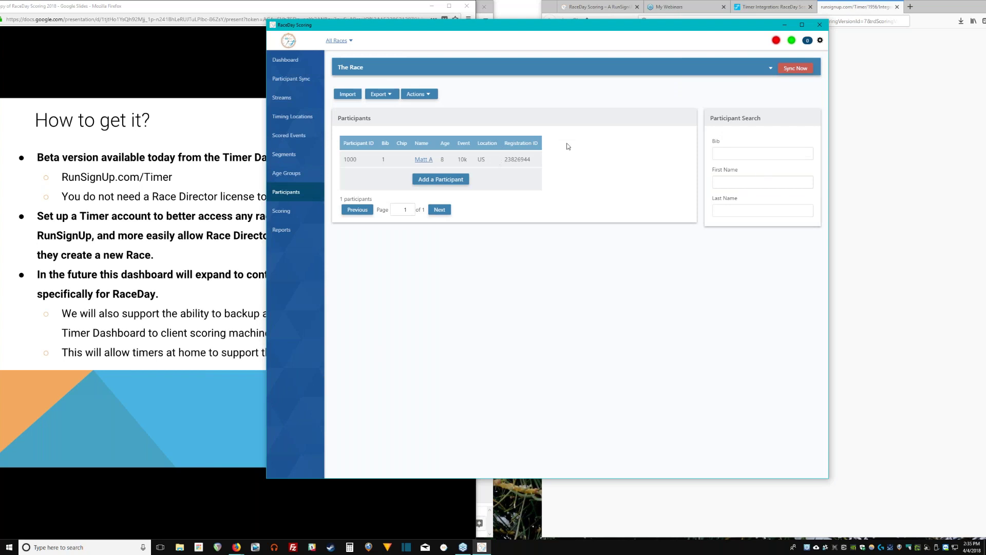
click(430, 160)
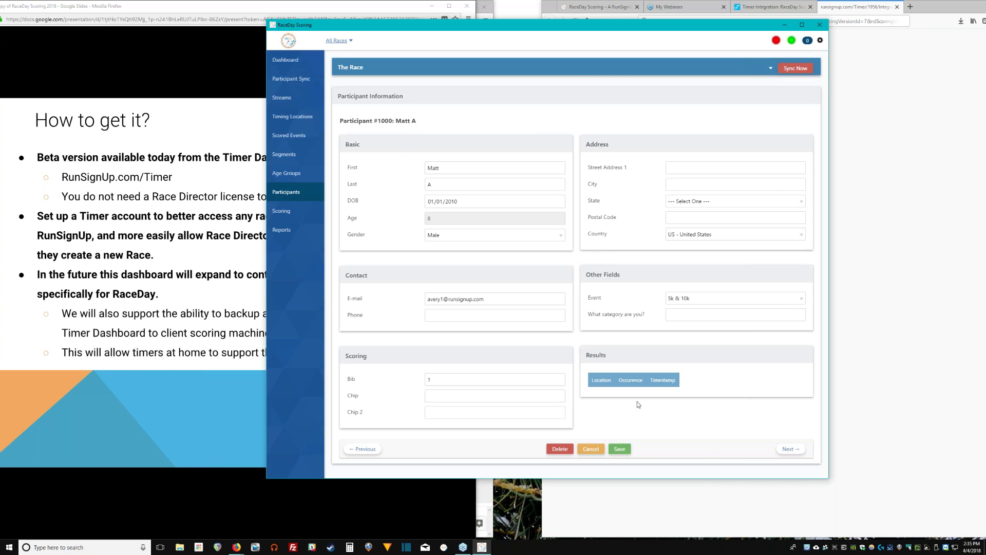
triple_click(661, 391)
double_click(602, 380)
click(683, 417)
click(590, 449)
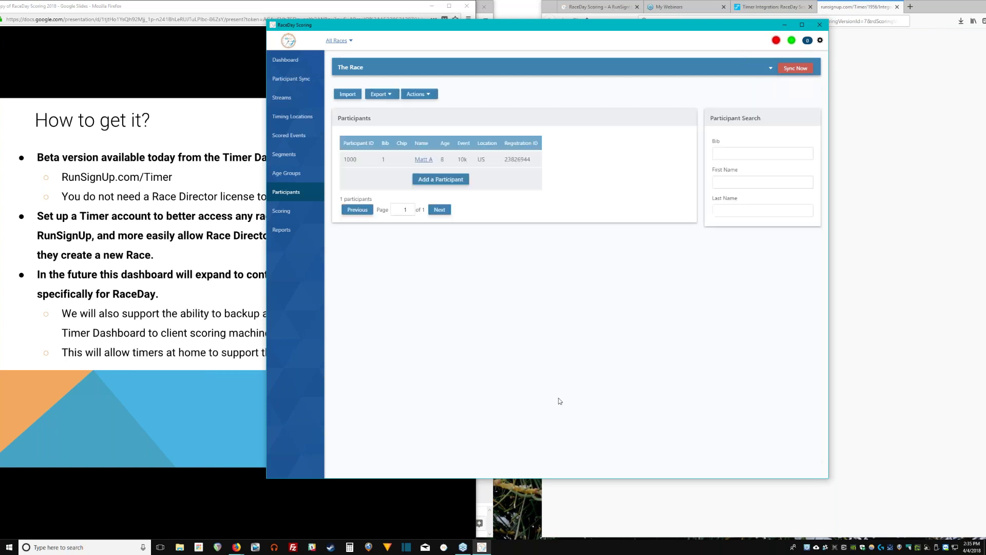
click(306, 207)
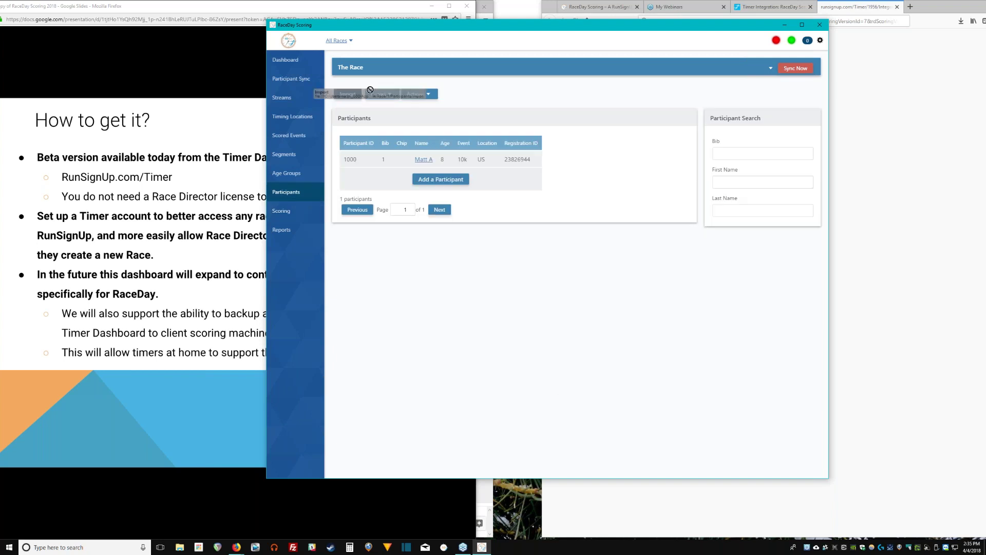
click(348, 94)
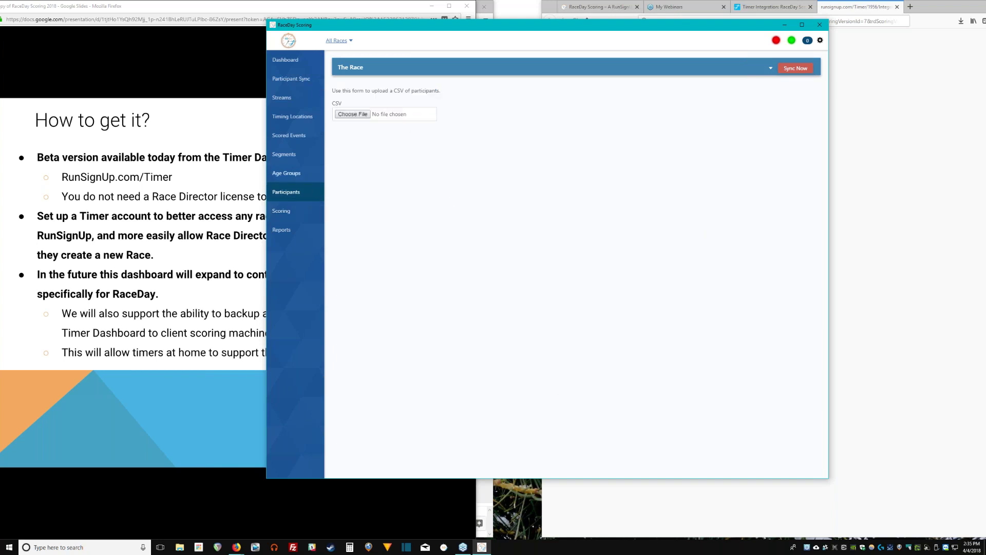
click(316, 190)
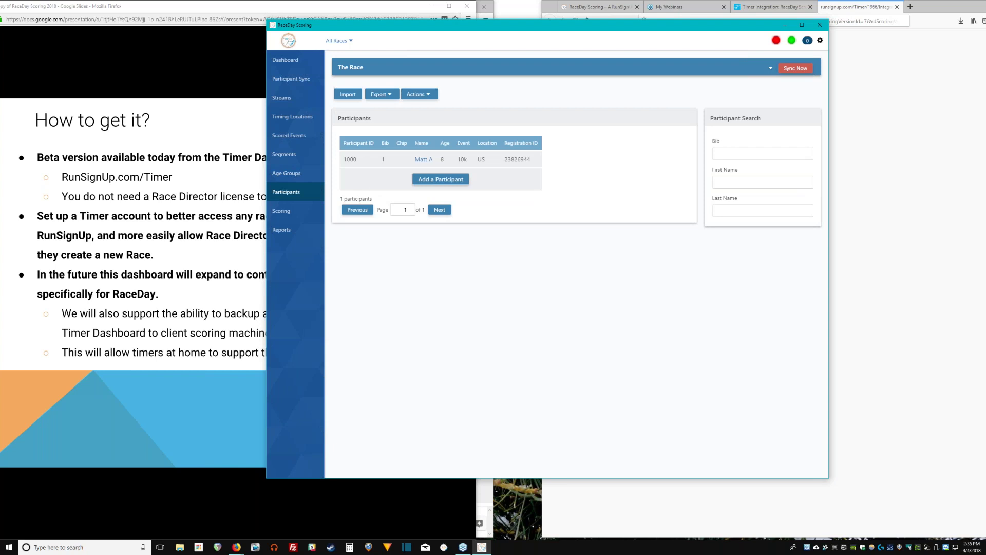
click(435, 179)
click(591, 448)
mouse_move(416, 98)
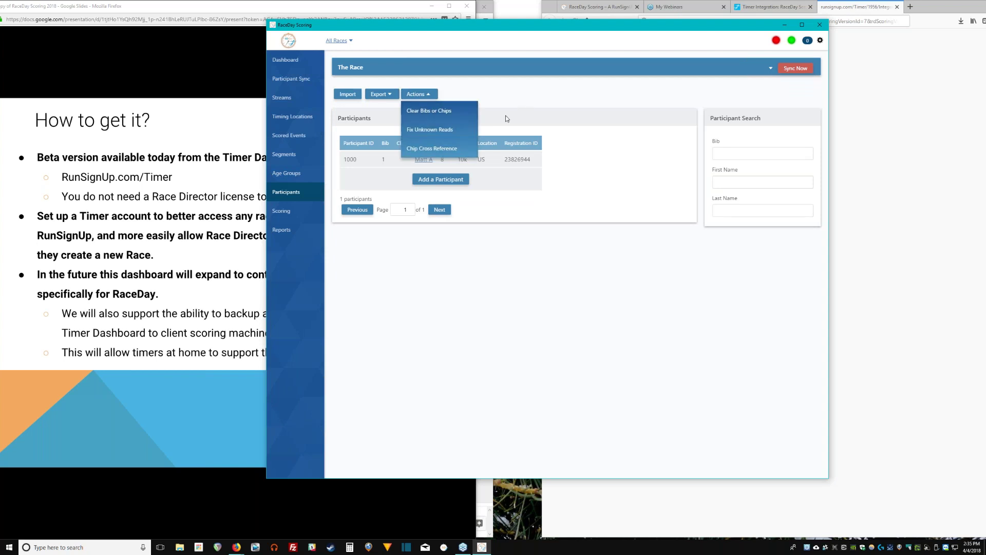
click(503, 128)
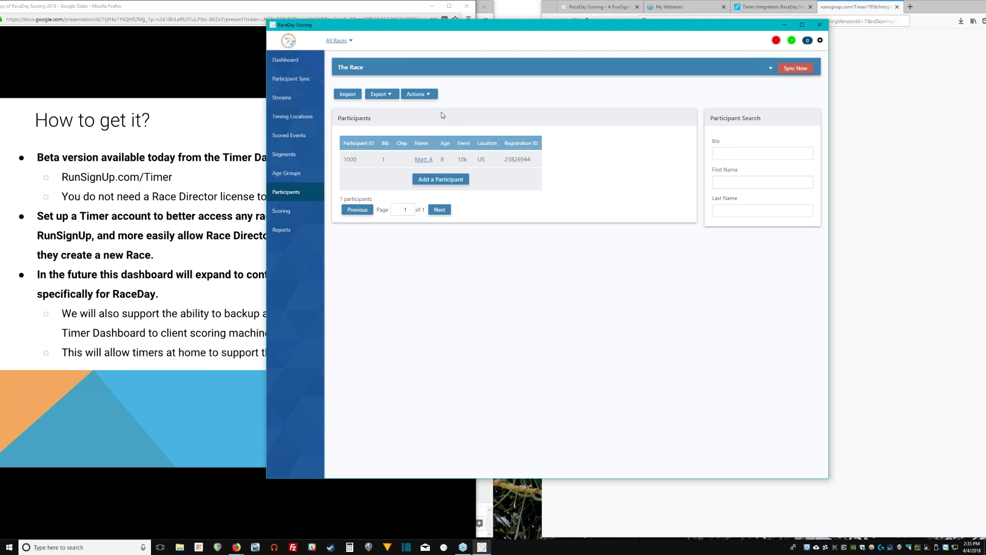
click(419, 94)
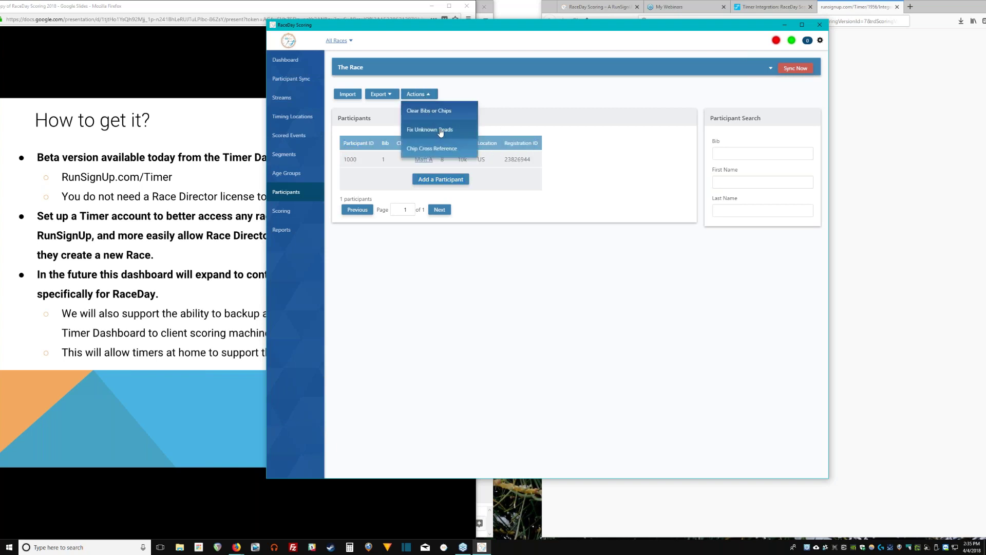
click(441, 131)
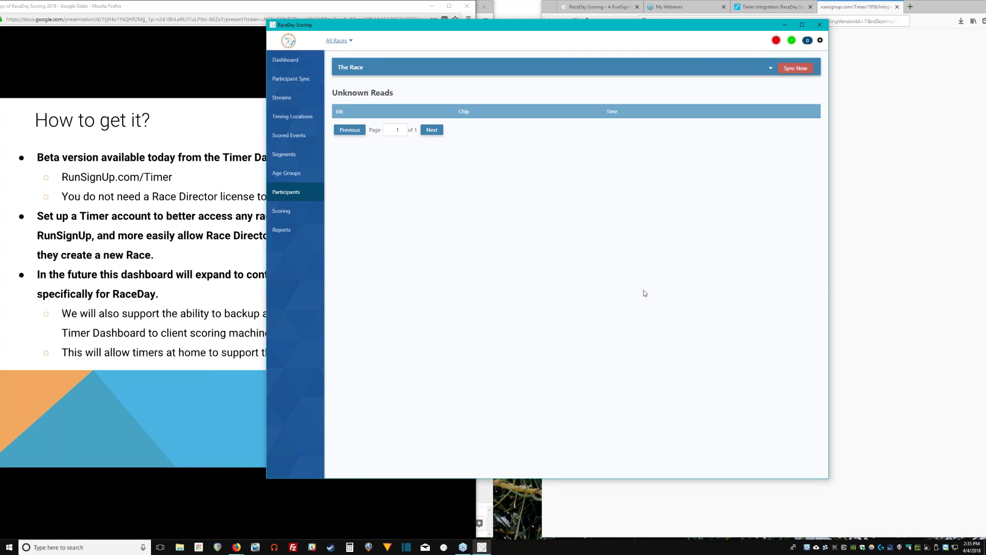
click(276, 196)
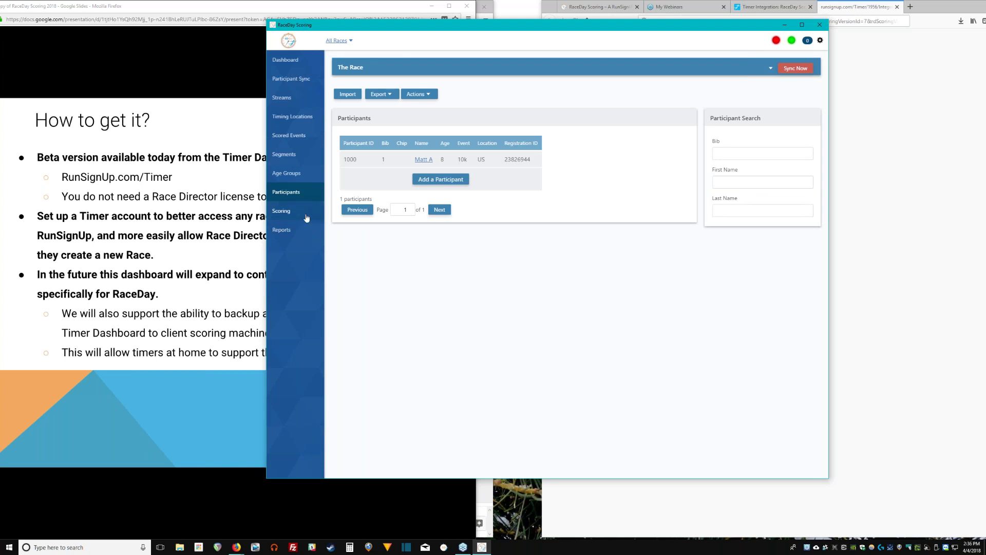
Open the Scoring configuration, briefly viewing the race's saved reports.
click(307, 217)
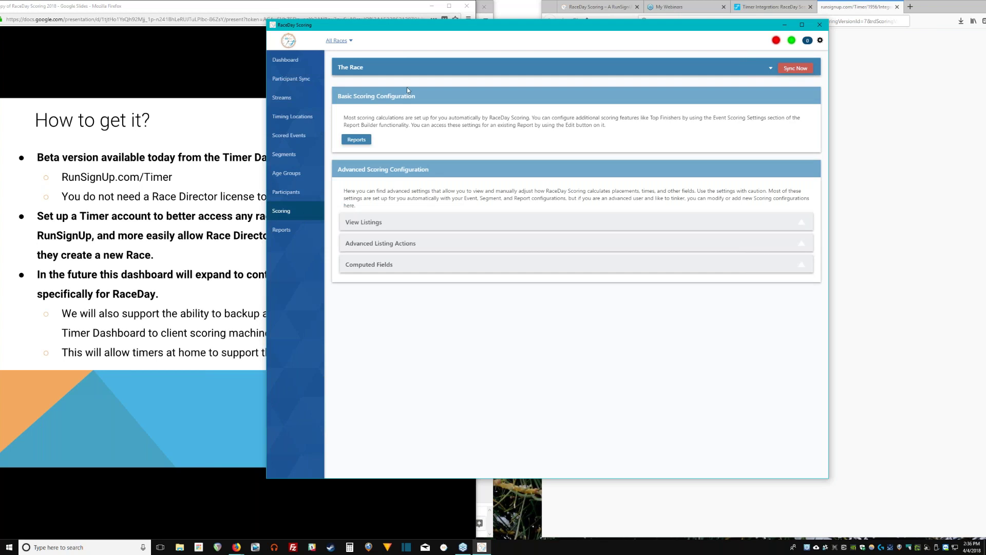
click(296, 233)
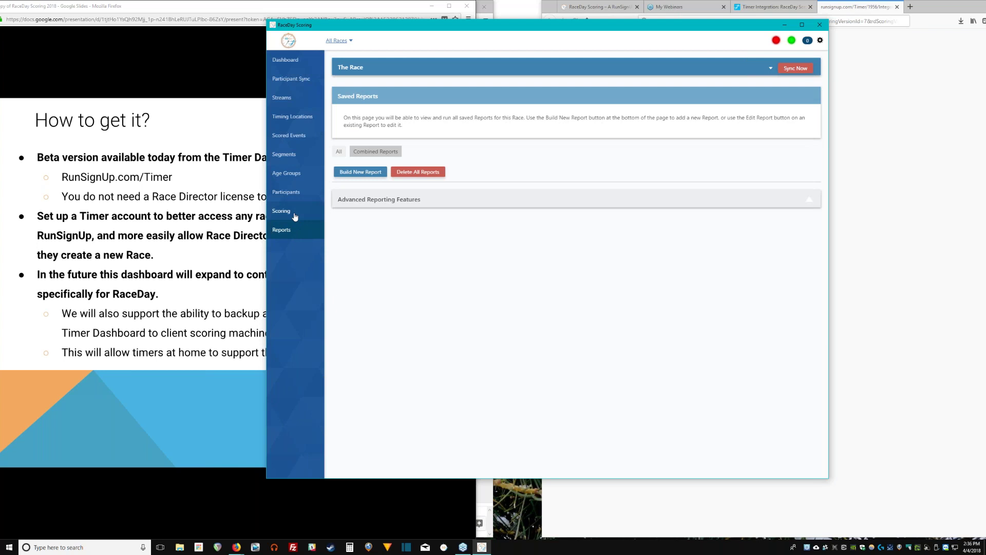
click(295, 217)
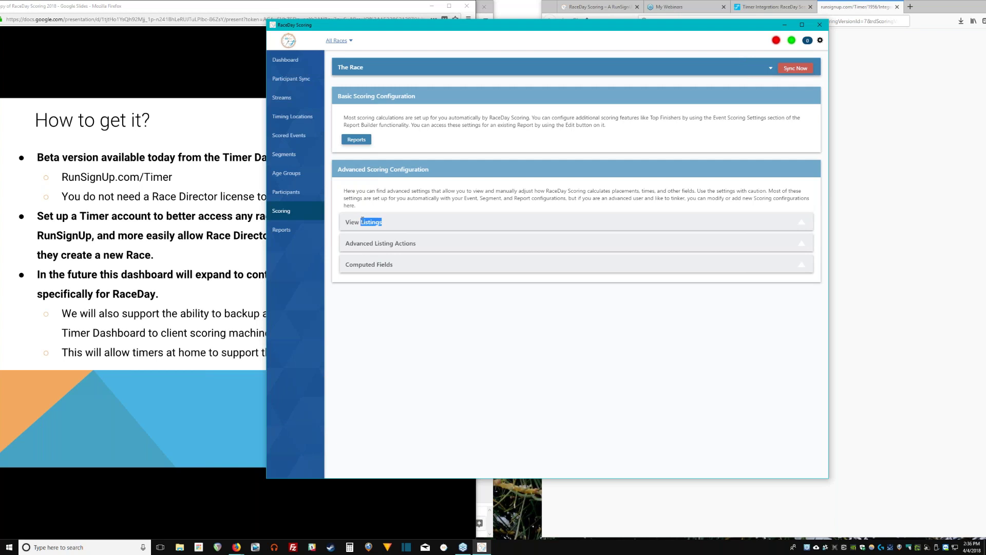
Read the scoring listings explanation, then expand Advanced Listing Actions.
click(362, 220)
click(432, 188)
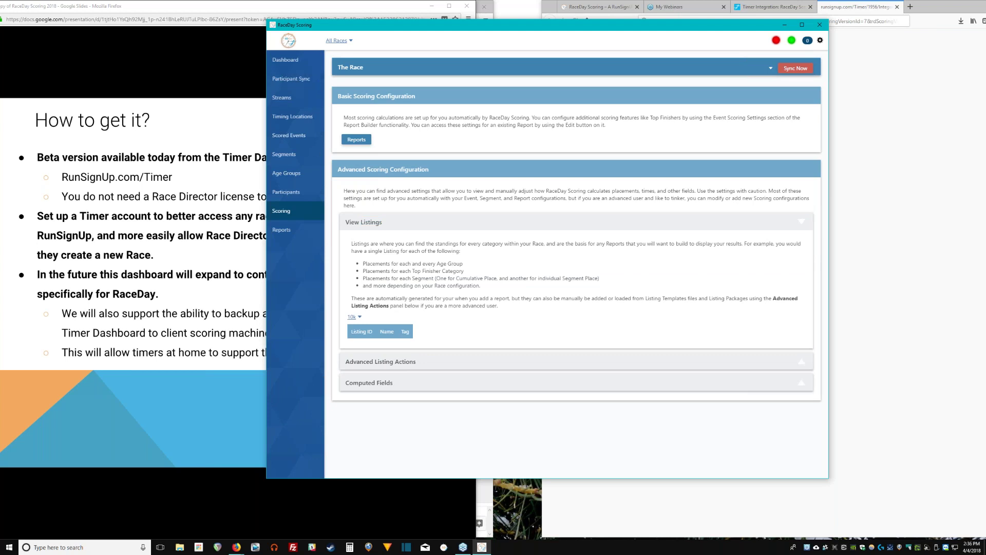
triple_click(399, 190)
drag(371, 265, 458, 278)
click(458, 278)
drag(481, 286, 363, 263)
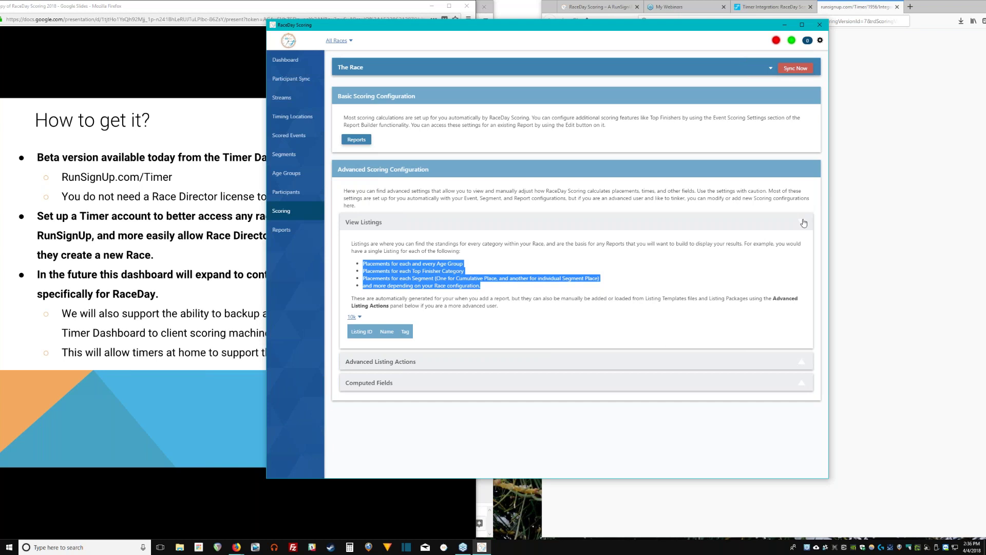
click(804, 223)
click(611, 242)
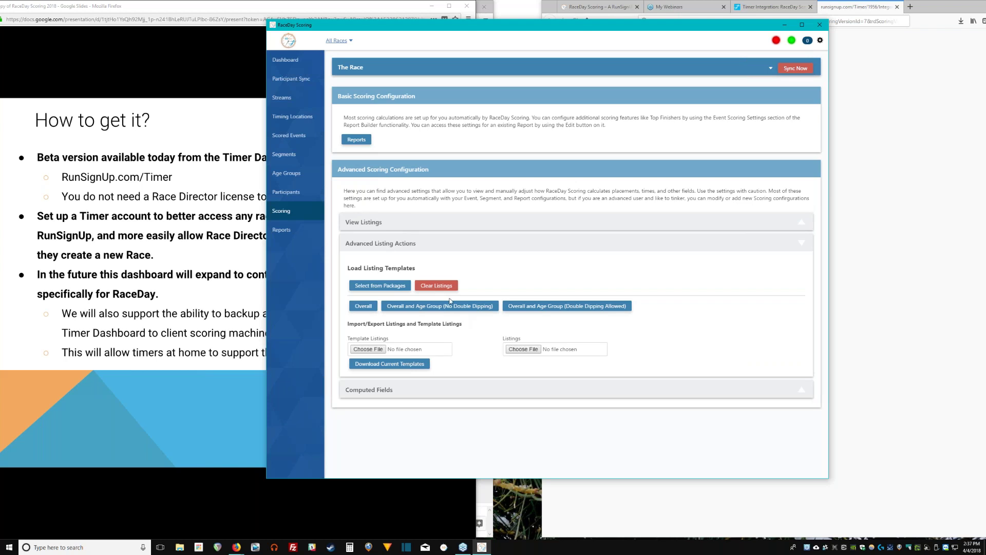
Download the current listing templates and collapse Advanced Listing Actions.
click(416, 362)
click(486, 244)
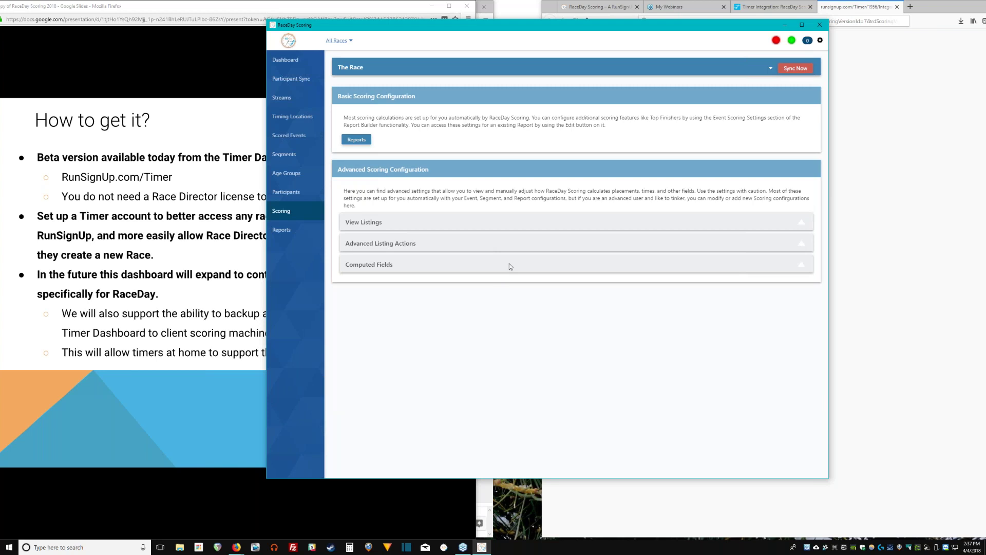
click(509, 248)
click(512, 246)
Expand Computed Fields and highlight its automatic time fields and custom field examples.
click(511, 266)
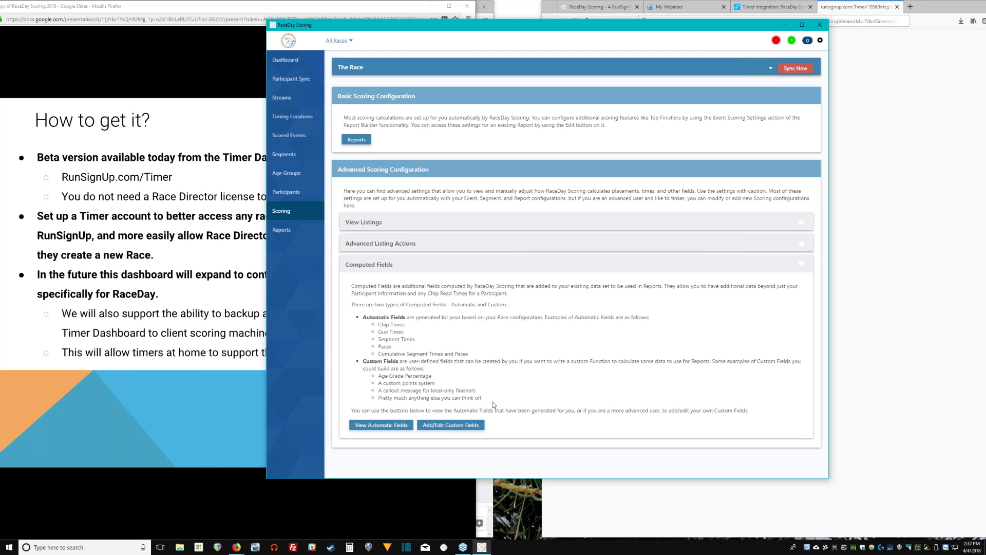
mouse_move(493, 406)
mouse_down()
mouse_move(378, 389)
mouse_move(462, 391)
mouse_move(493, 406)
mouse_up()
drag(378, 383, 436, 384)
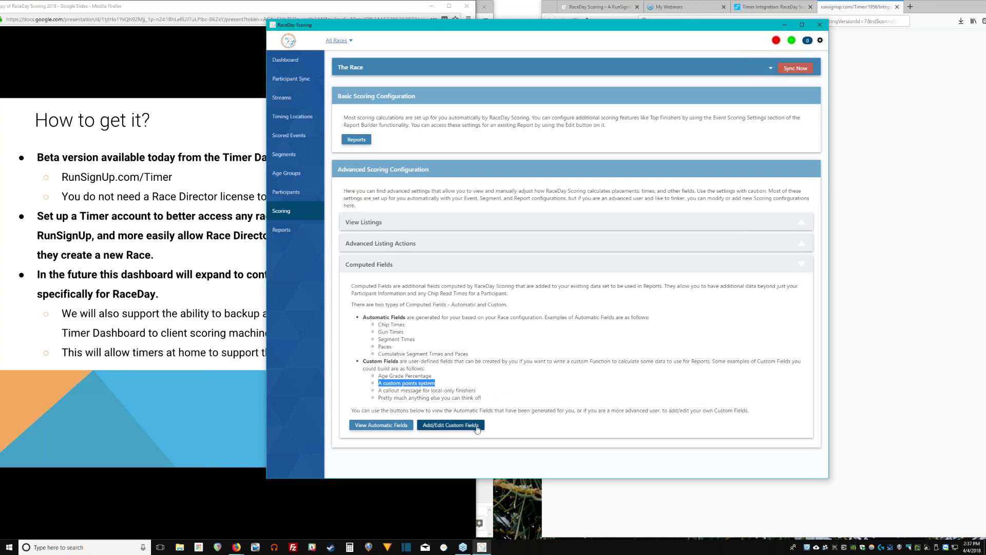
drag(483, 398, 355, 362)
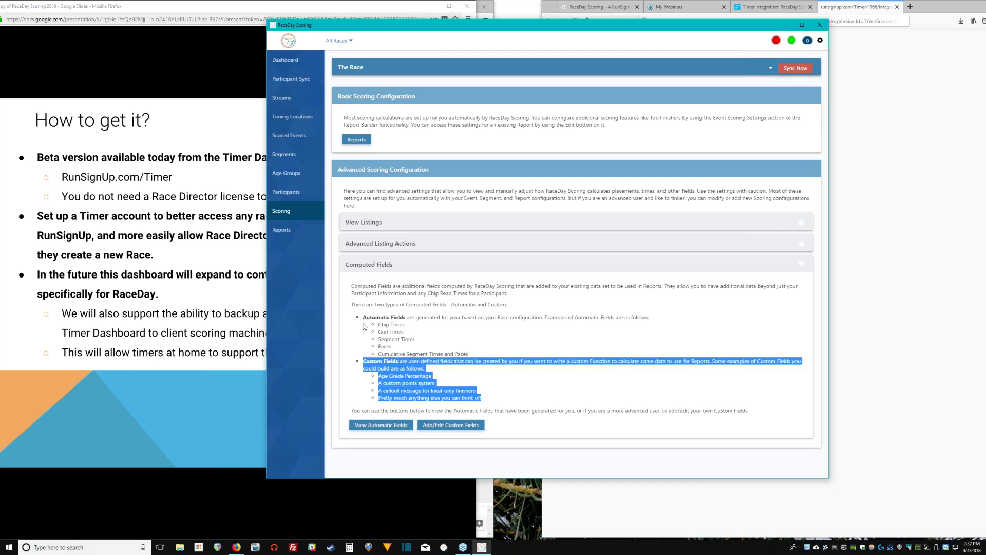
drag(362, 317, 494, 354)
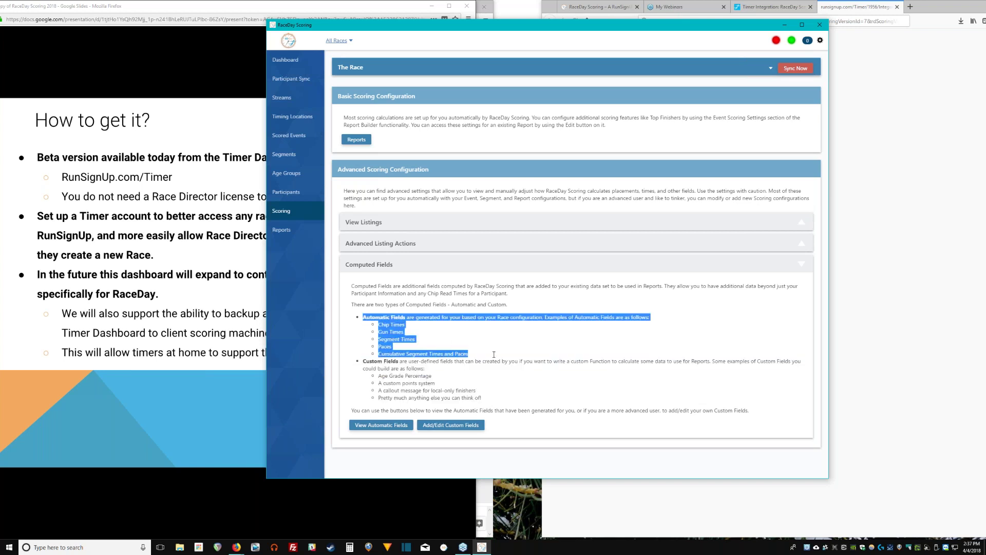
click(432, 327)
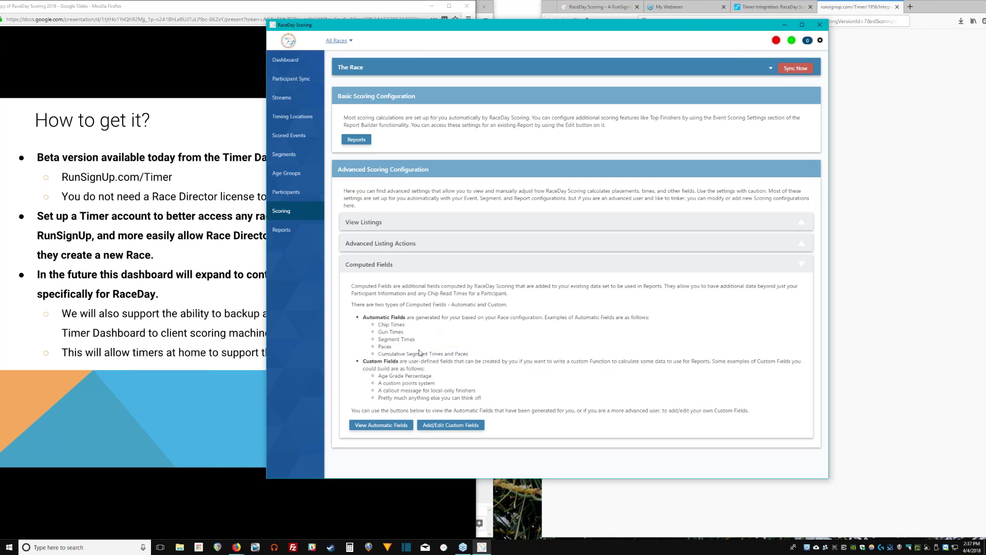
drag(480, 355, 393, 325)
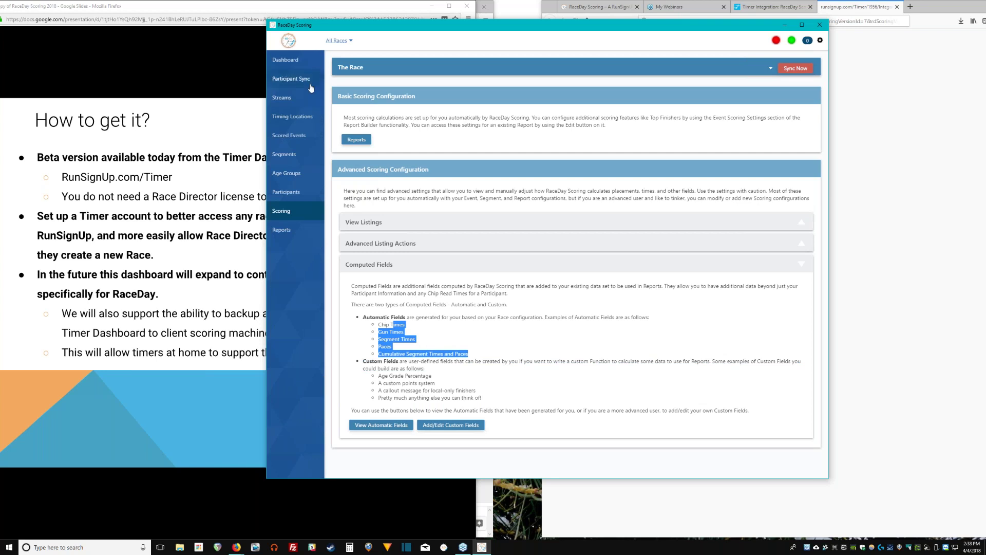
Open the race's Custom Fields page and start a new computed field.
click(534, 263)
click(450, 427)
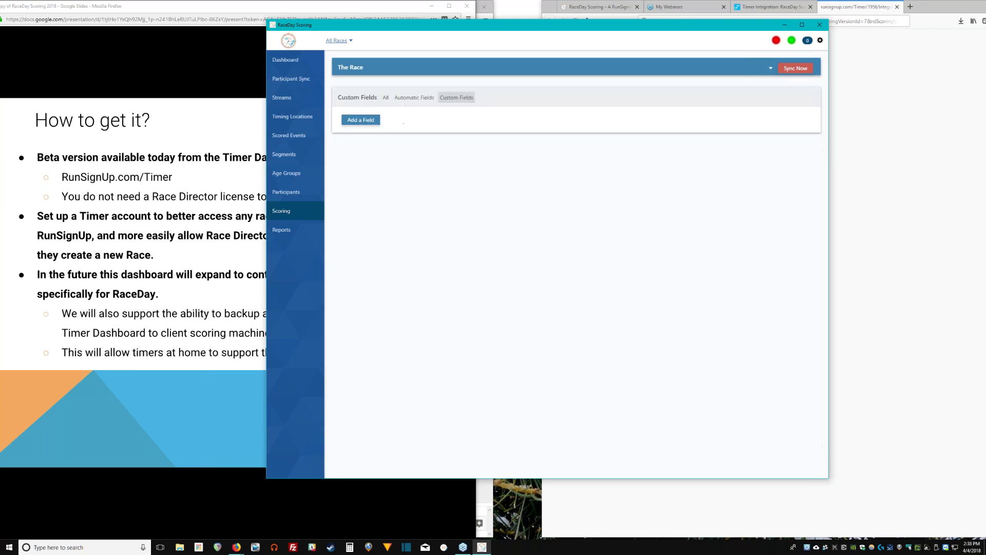
click(362, 122)
Try a Conditional operation using Less Than or Equal, returning Age when true, then cancel it.
click(537, 91)
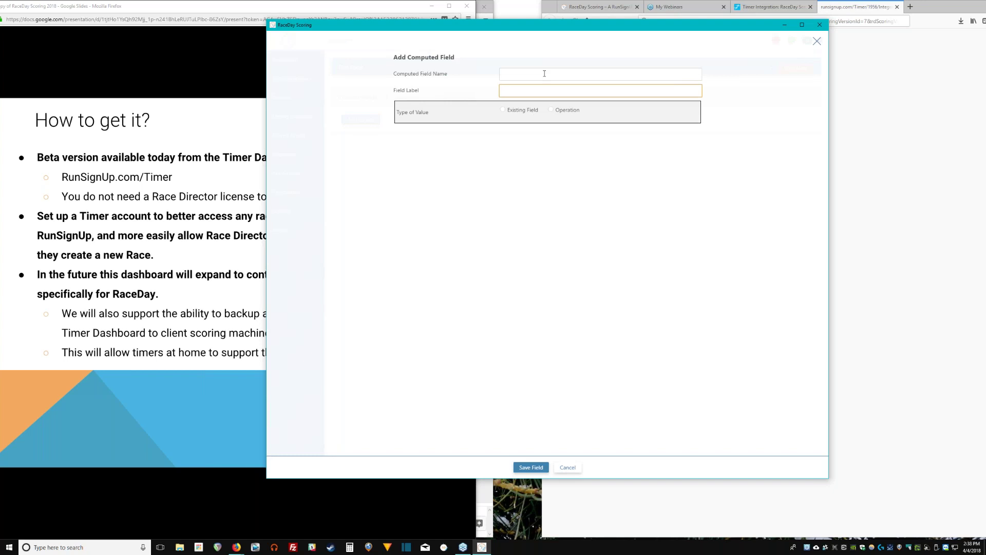
click(503, 110)
click(537, 127)
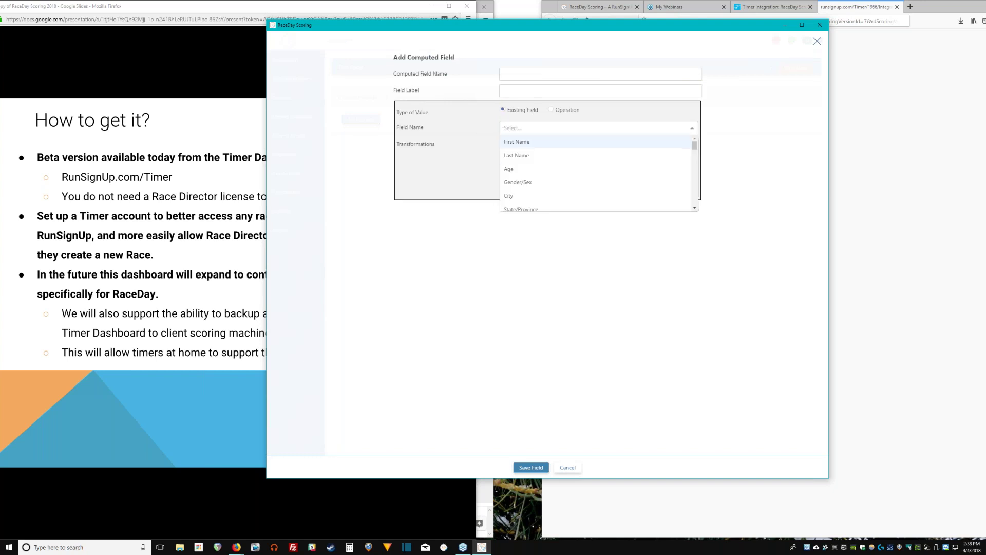
click(552, 110)
click(551, 127)
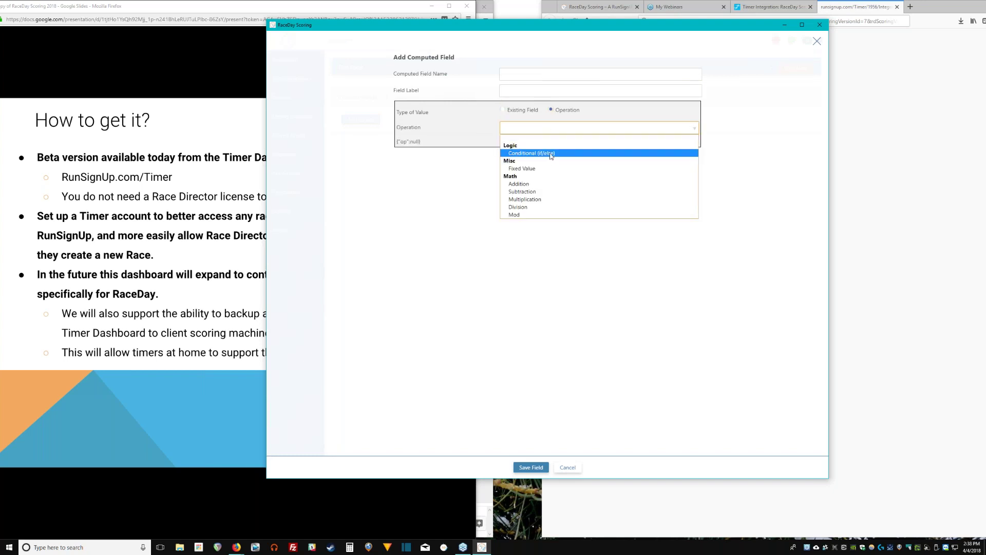
click(551, 155)
click(550, 152)
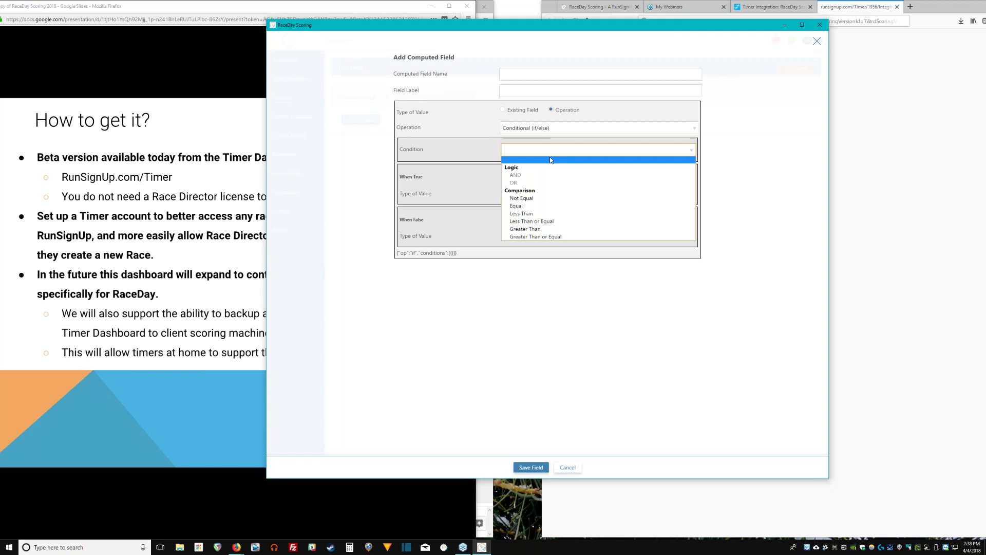
click(521, 225)
click(518, 224)
click(535, 243)
click(543, 278)
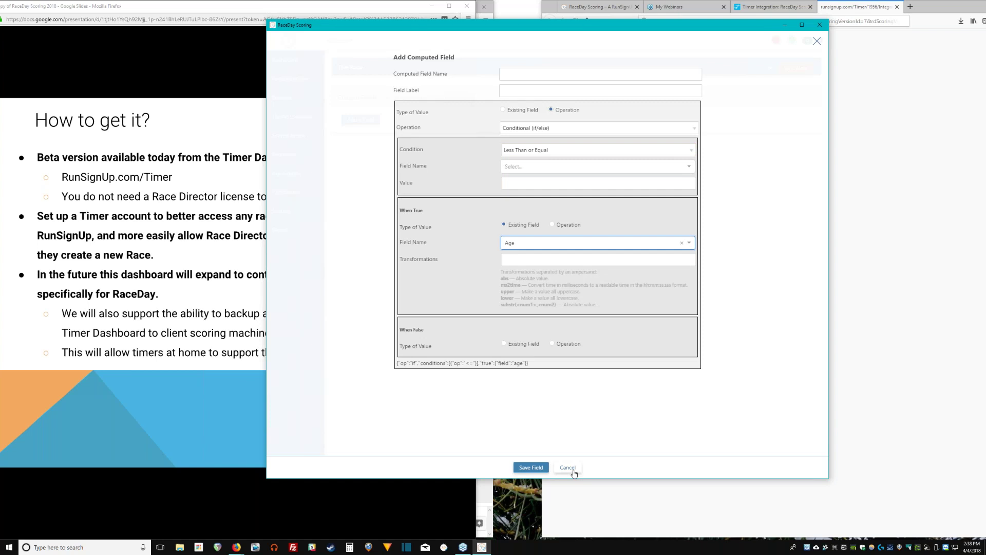
click(568, 468)
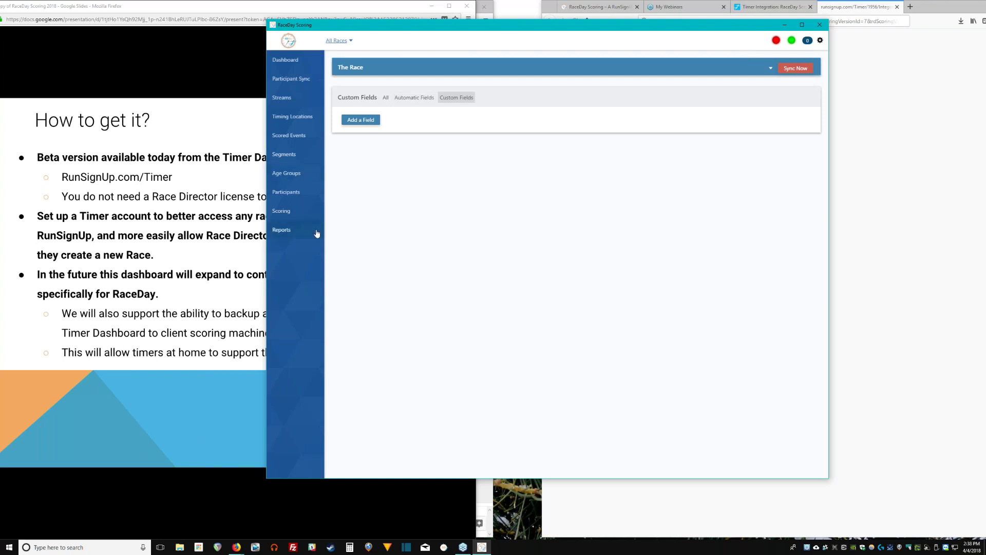
Go through the Scoring page to the race's Saved Reports list.
click(307, 216)
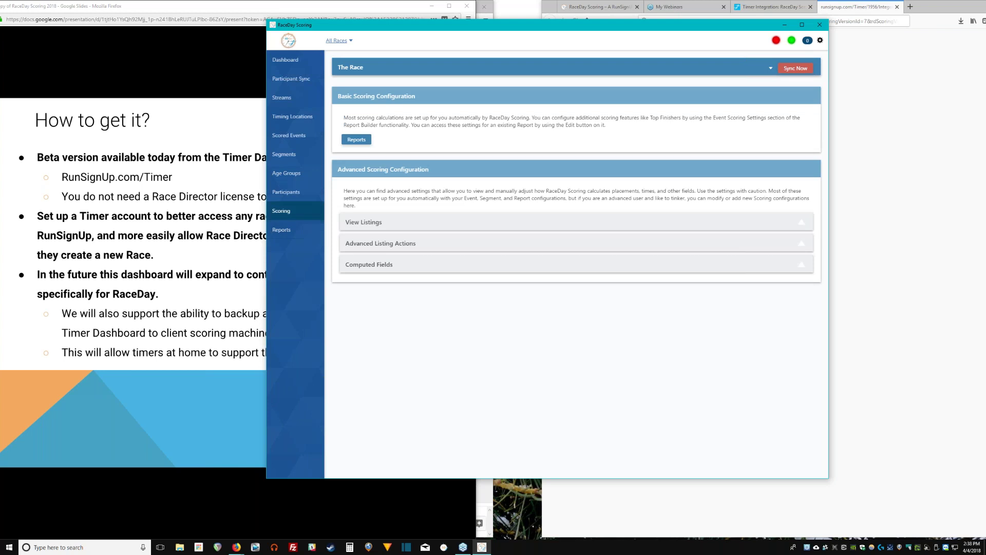
click(284, 231)
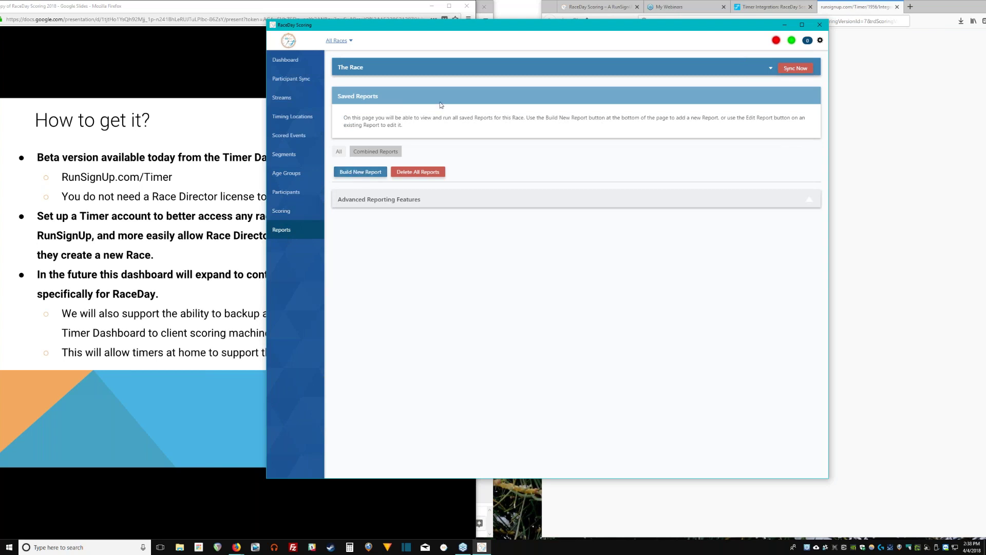
Start building a new report titled 'Awards Sheet'.
click(379, 176)
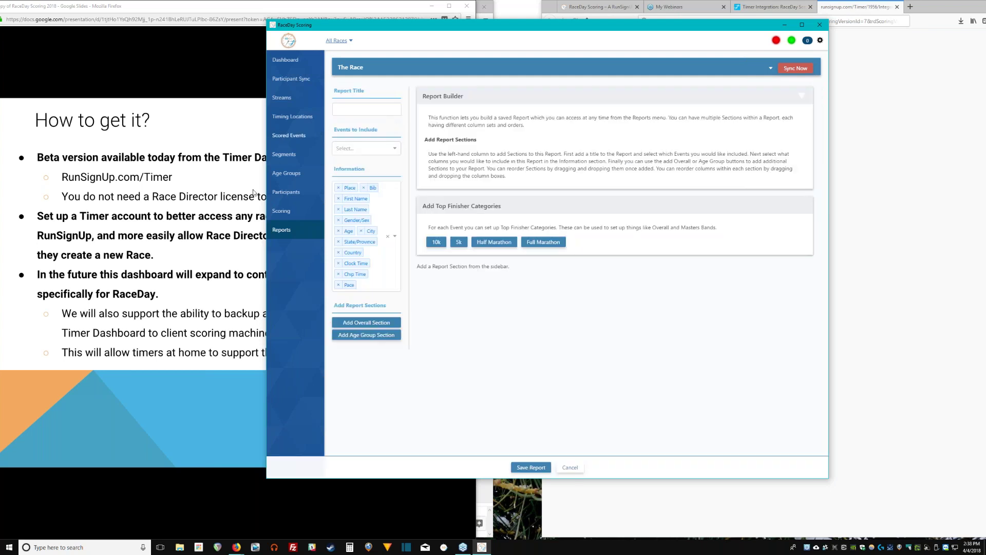
click(286, 231)
click(377, 172)
click(367, 109)
click(790, 95)
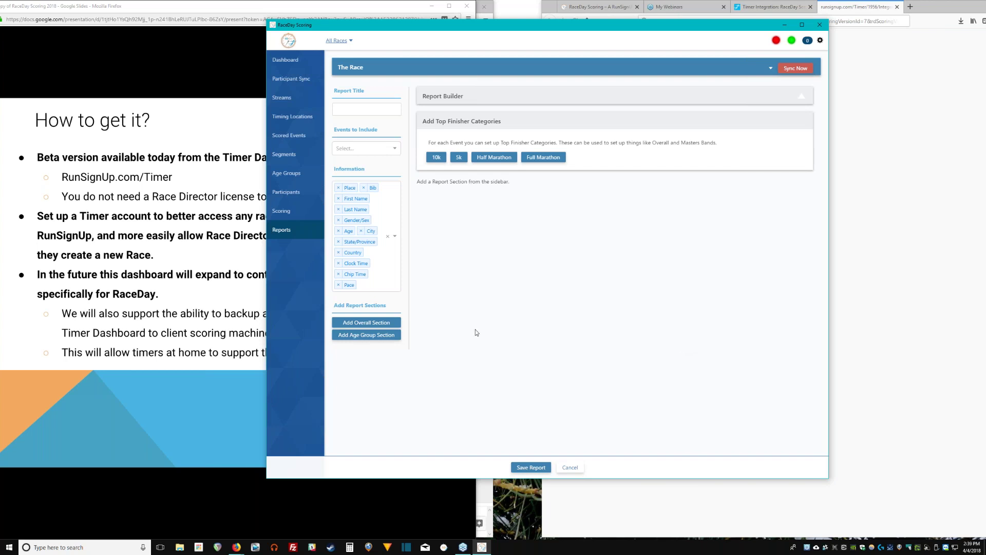
click(354, 109)
text(Awards Sheet)
Add the 10k, Half Marathon and Full Marathon events to the report's included events.
click(380, 149)
click(370, 162)
click(380, 149)
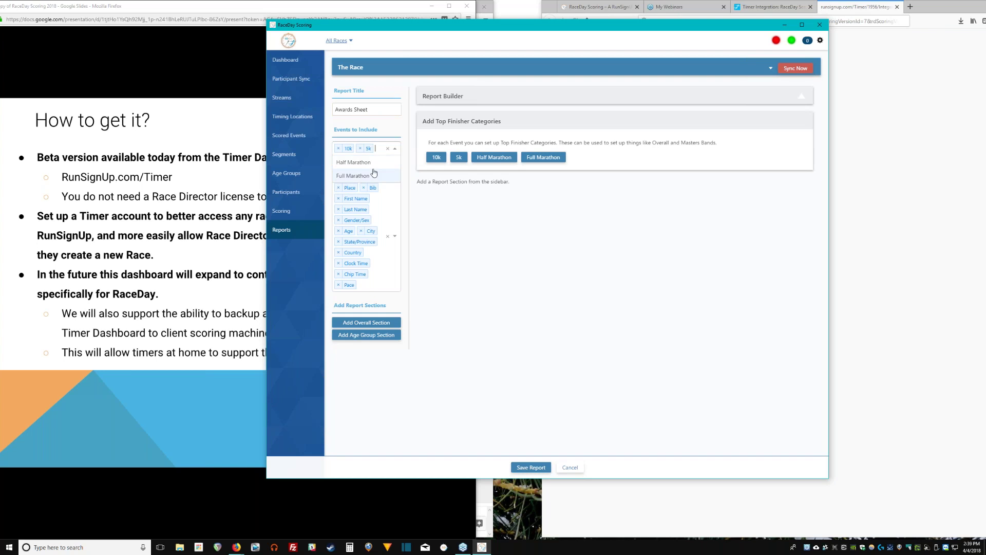
click(380, 163)
click(360, 173)
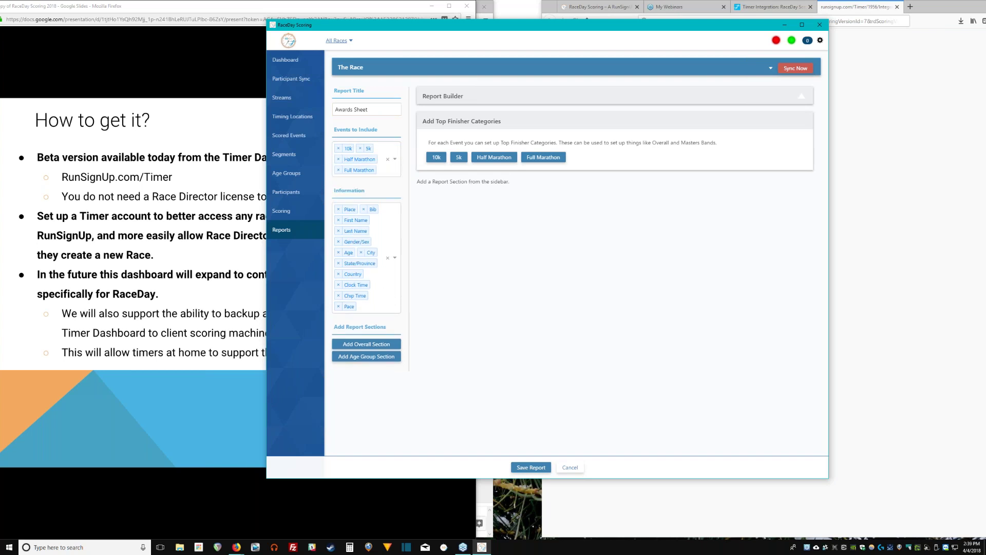
Browse the extra information columns, searching 'chip', and close the list without adding any.
click(378, 309)
drag(399, 329, 420, 297)
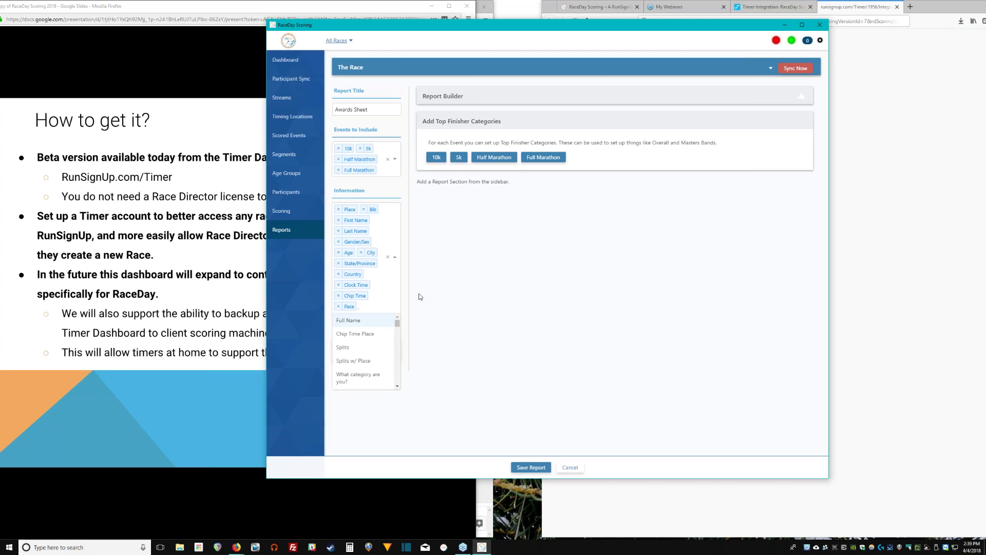
text(chip)
key(BackSpace)
key(BackSpace)
click(420, 297)
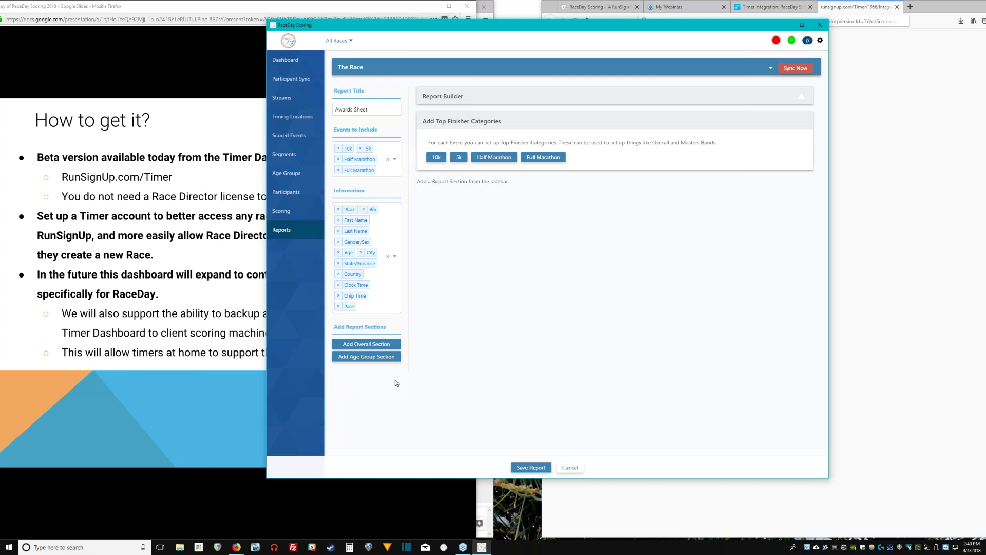
Add Overall sections for each event and explore the 10k Overall section's layout and columns.
click(379, 345)
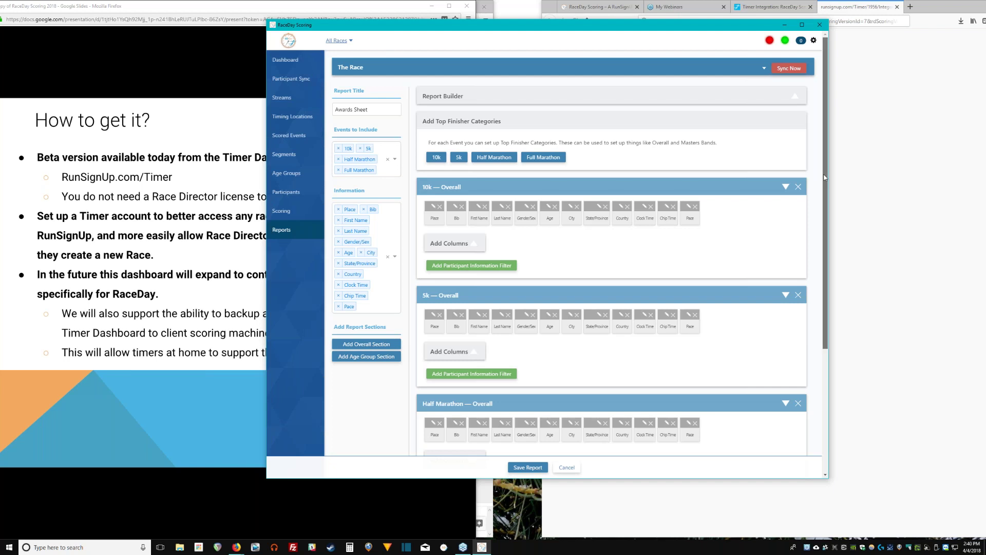
drag(825, 177, 848, 298)
scroll(577, 209, up, 4)
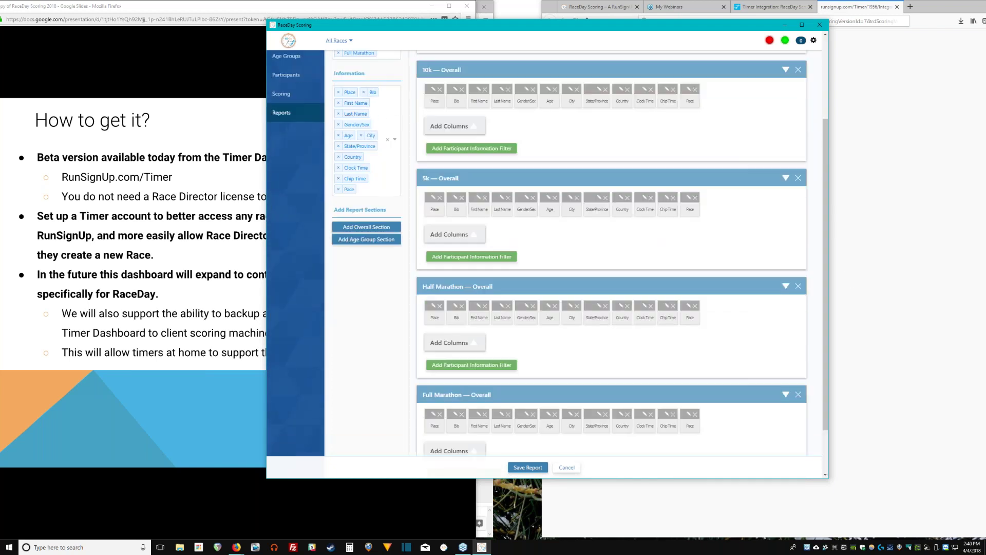
mouse_move(589, 191)
mouse_down()
mouse_move(589, 396)
mouse_move(588, 190)
mouse_up()
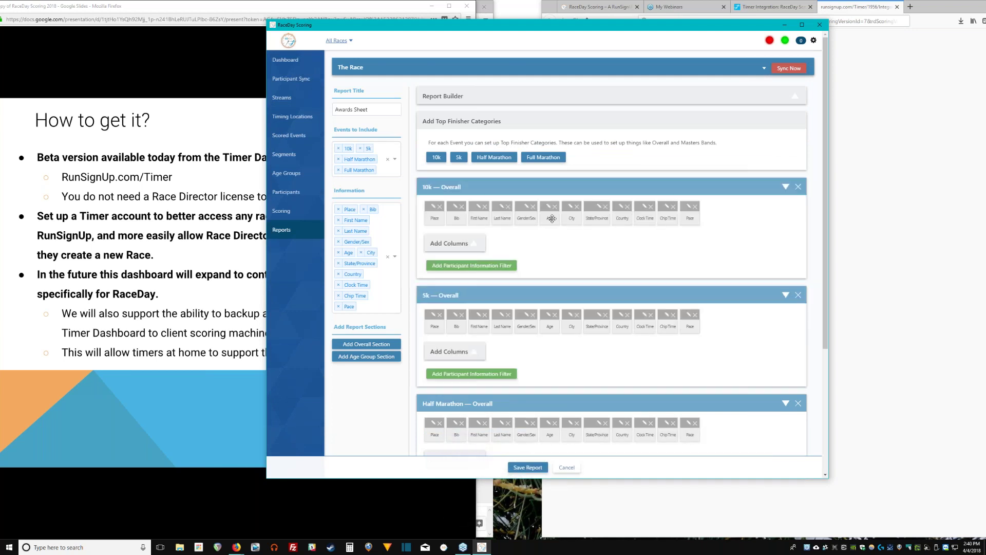
mouse_move(551, 218)
mouse_down()
mouse_move(590, 216)
mouse_move(549, 218)
mouse_up()
click(467, 245)
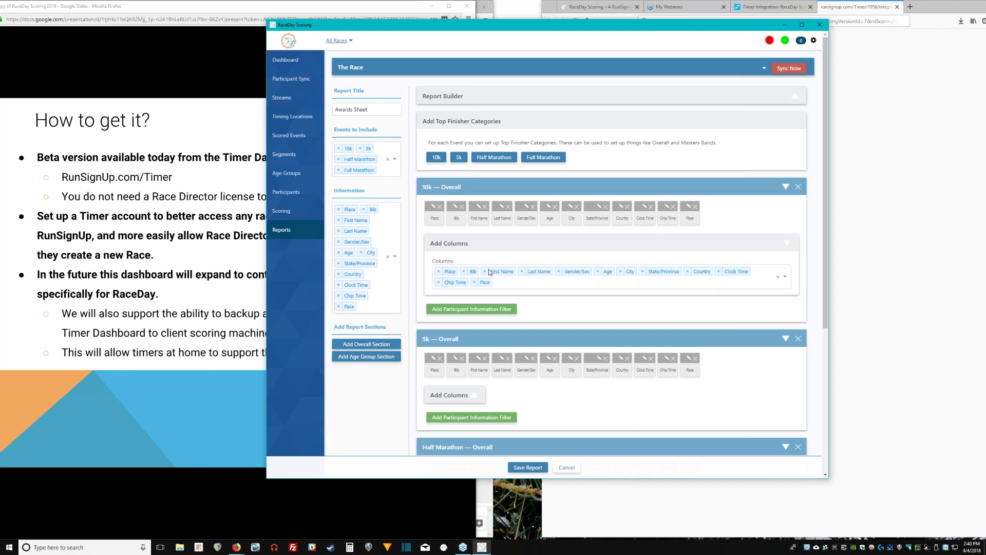
click(495, 246)
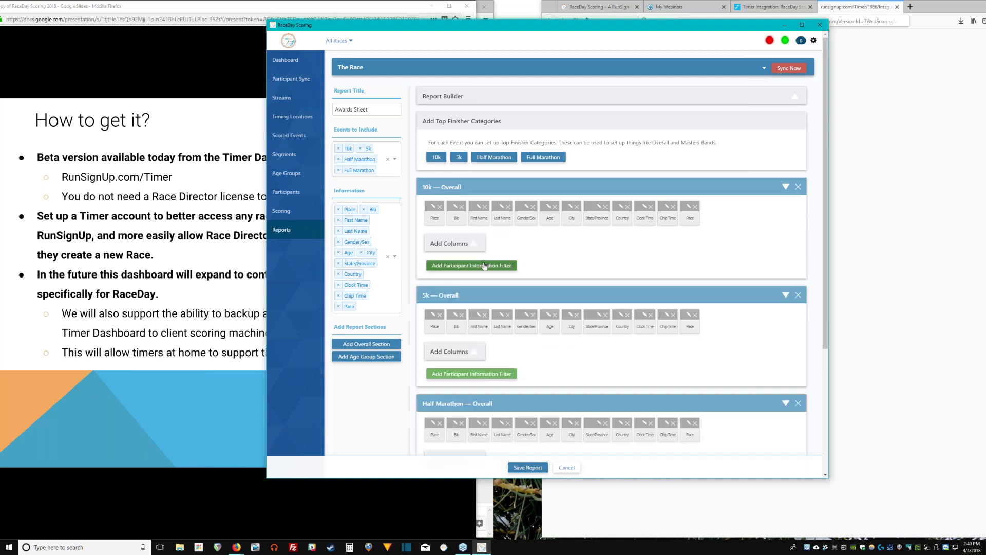
Add a participant filter to the 10k Overall section, then remove it.
click(484, 266)
click(494, 276)
drag(541, 289, 536, 259)
click(536, 258)
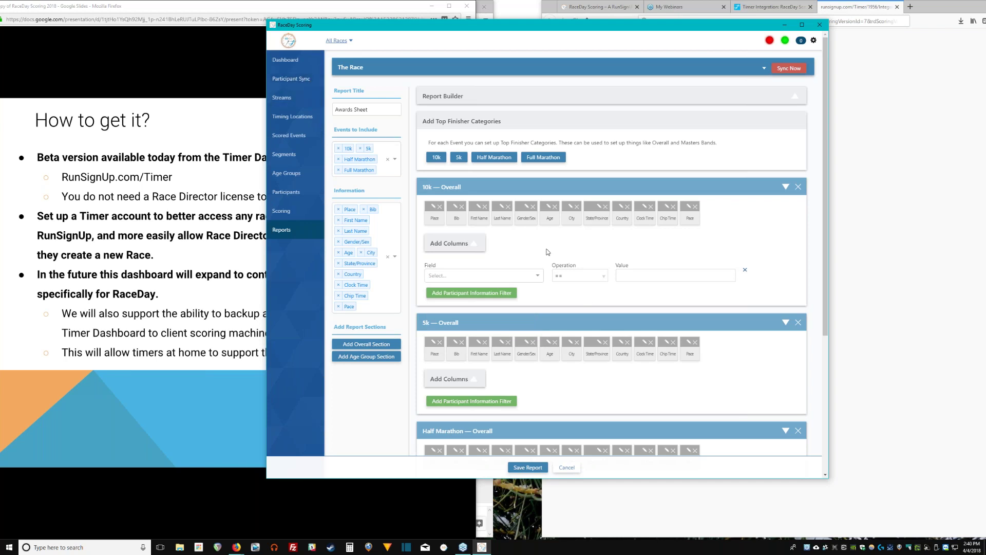
click(676, 274)
click(745, 272)
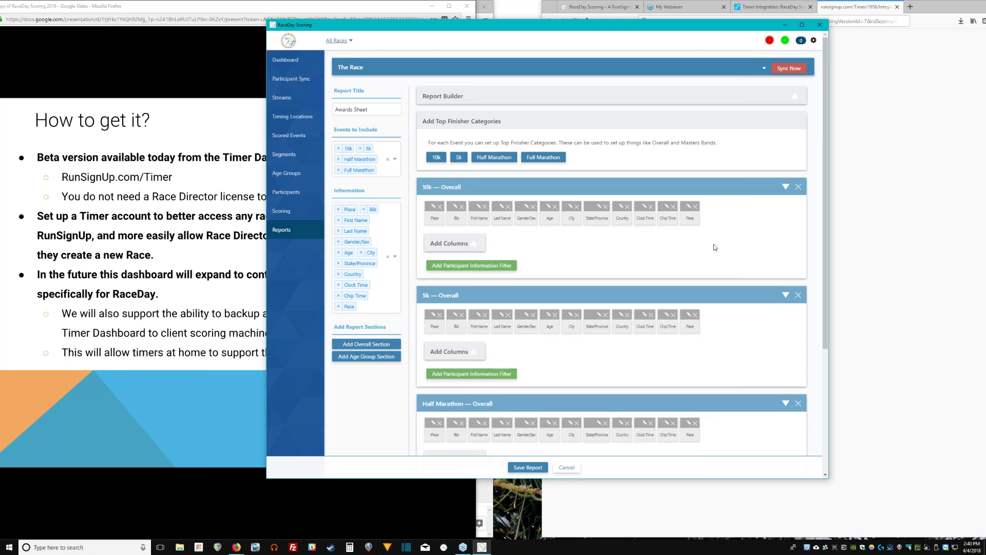
Add age-group sections for every event.
scroll(662, 260, down, 3)
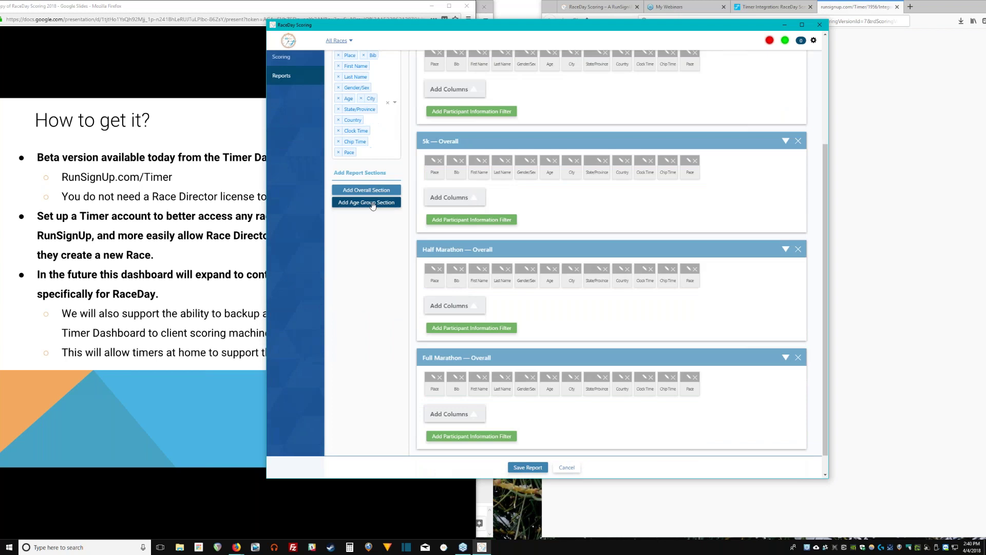
click(373, 203)
scroll(373, 206, down, 5)
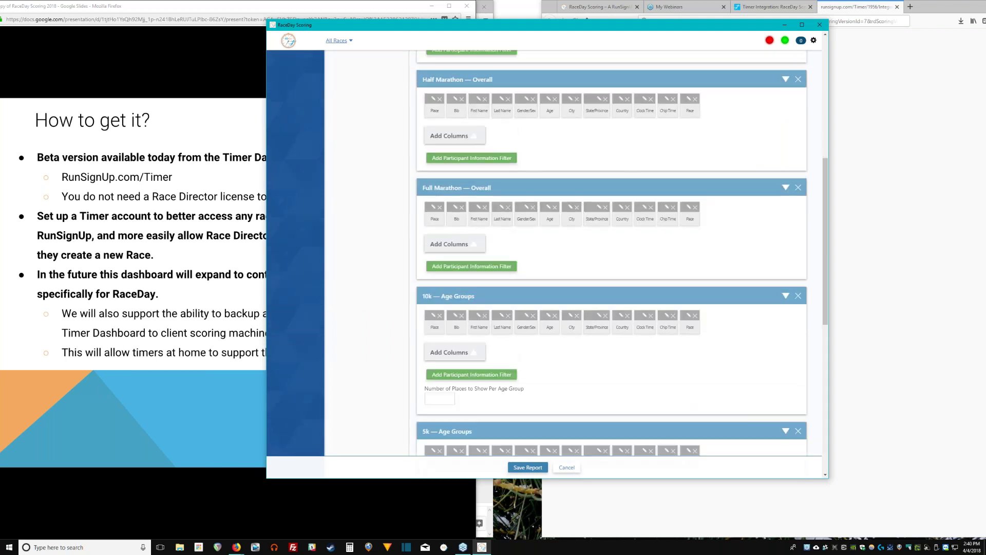
scroll(611, 252, down, 6)
Enter 5 as the number of places per age group in each age-group section.
click(440, 151)
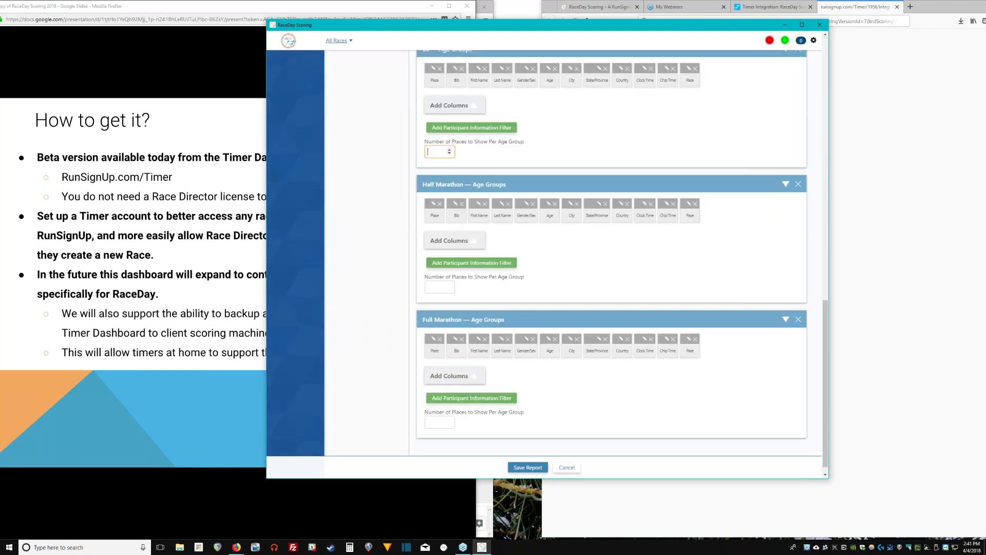
scroll(493, 218, up, 4)
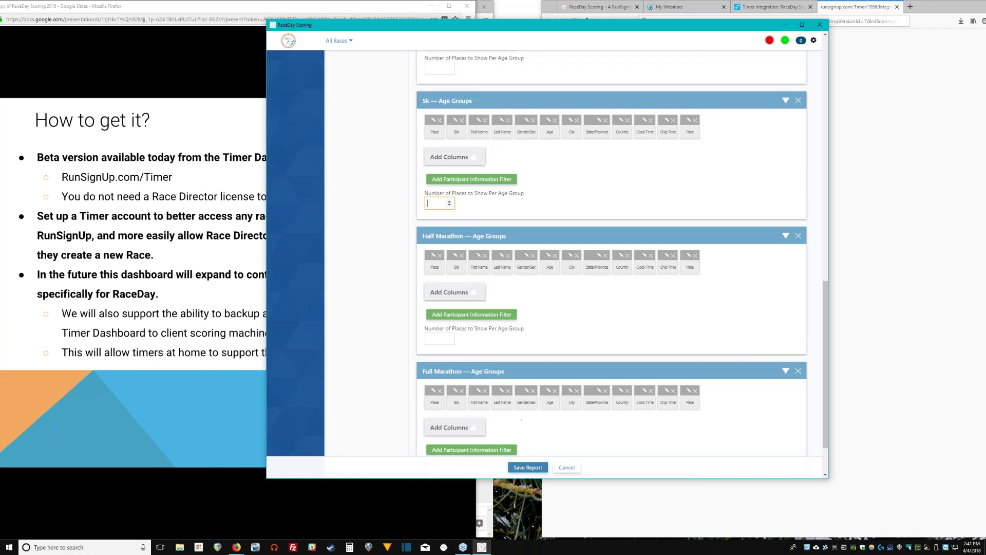
click(440, 248)
click(436, 384)
text(5)
scroll(436, 383, down, 2)
click(436, 397)
text(5)
scroll(437, 397, down, 2)
click(440, 414)
text(5)
scroll(447, 408, up, 4)
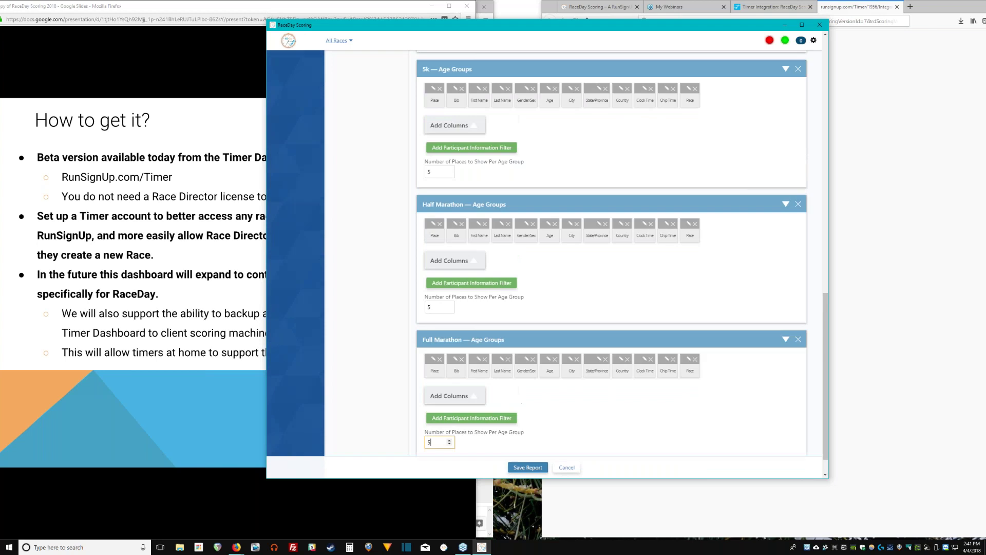
scroll(458, 404, up, 10)
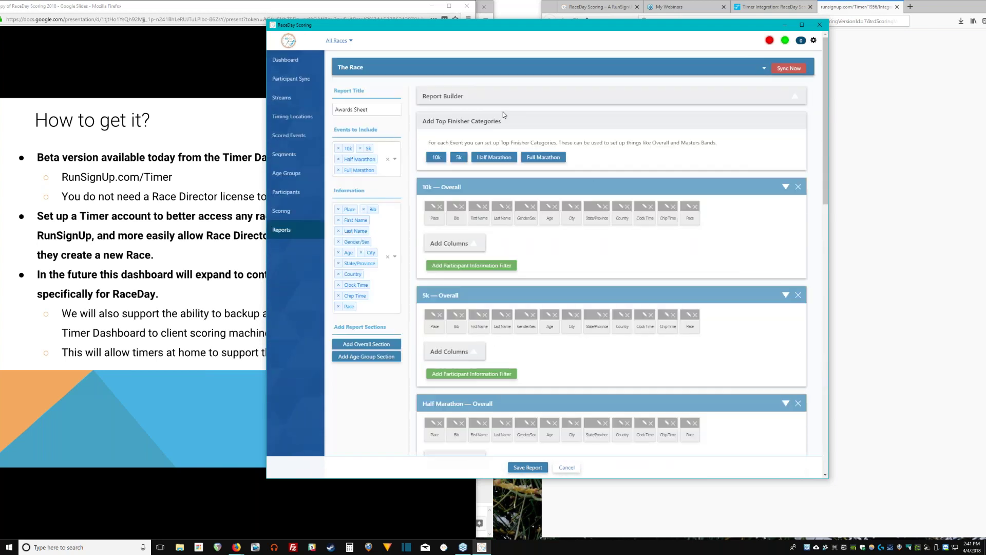
In the 10k top-finisher settings, set band jumping By Rule and delete the Open band.
drag(553, 158, 450, 142)
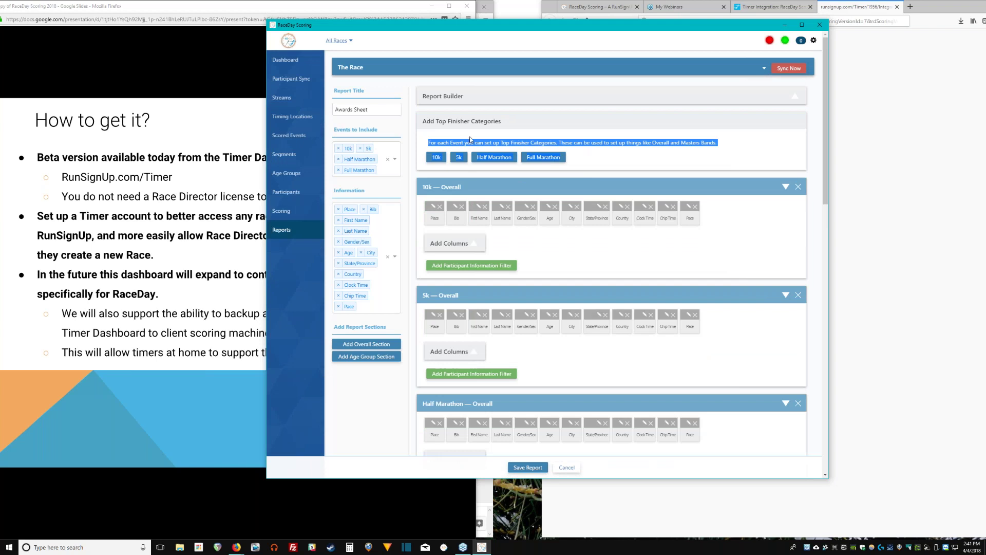
double_click(470, 142)
click(475, 142)
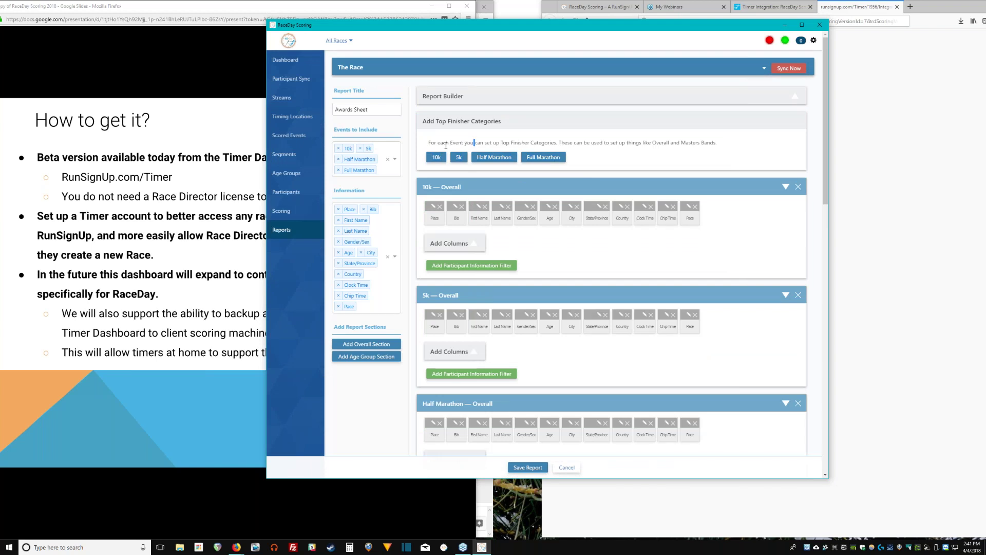
click(436, 158)
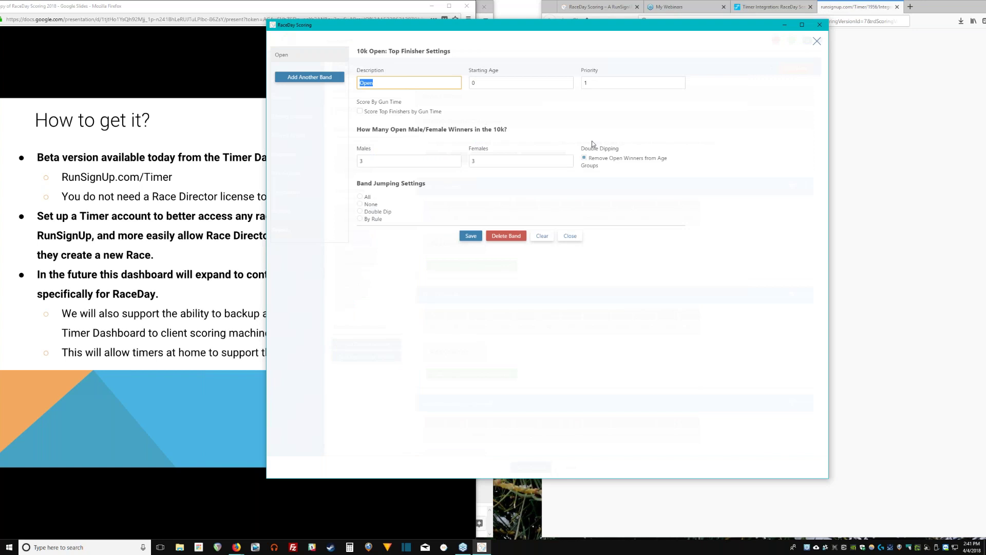
click(372, 218)
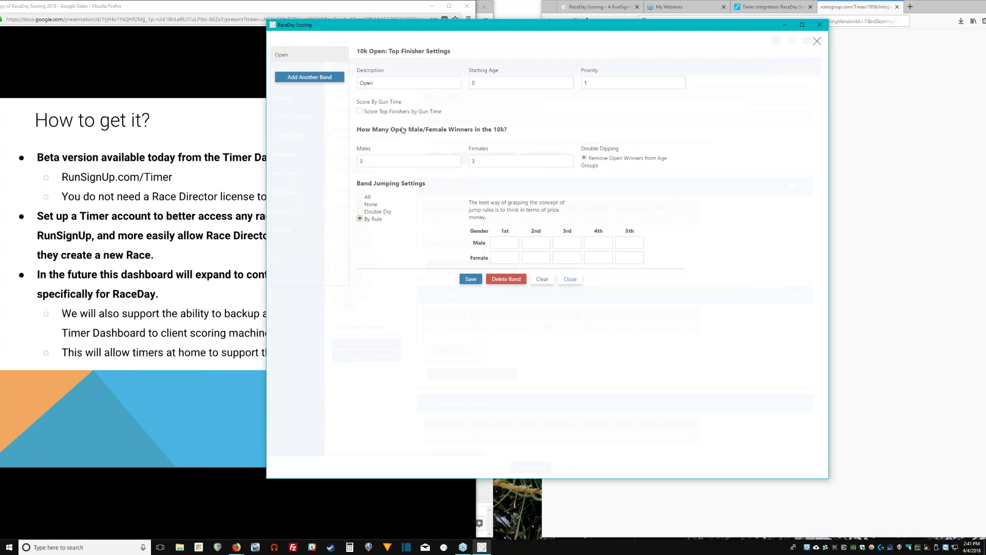
click(543, 279)
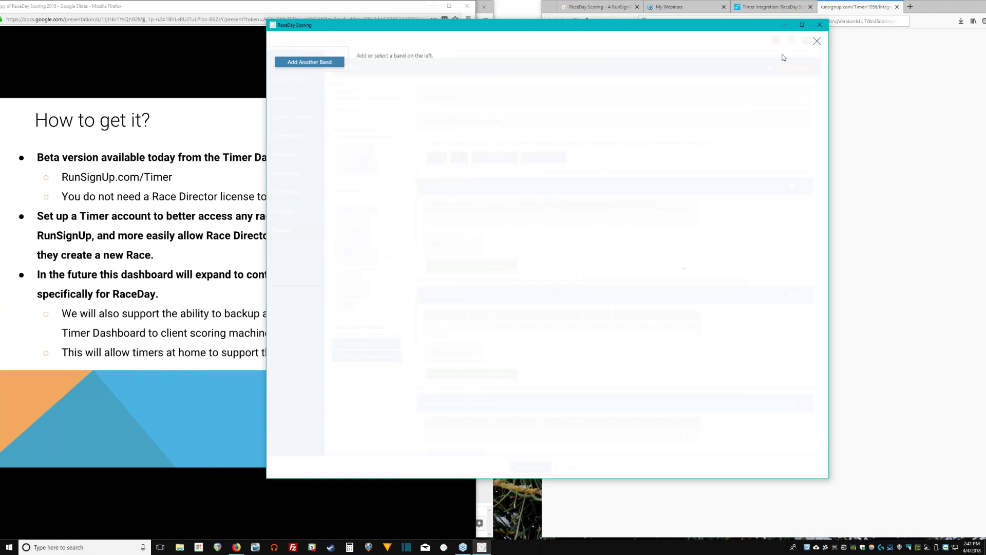
Close the top-finisher settings and save the Awards Sheet report.
click(815, 43)
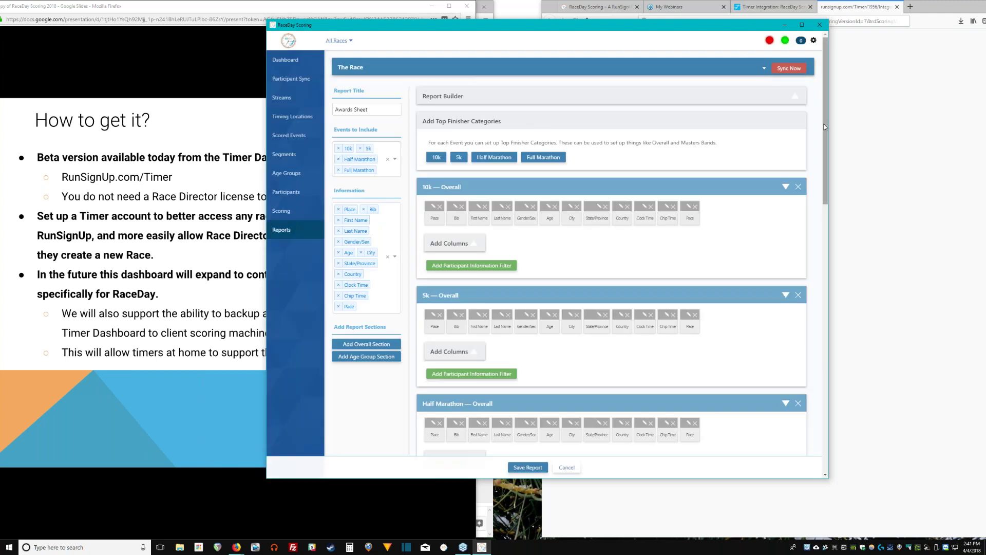
drag(825, 127, 850, 425)
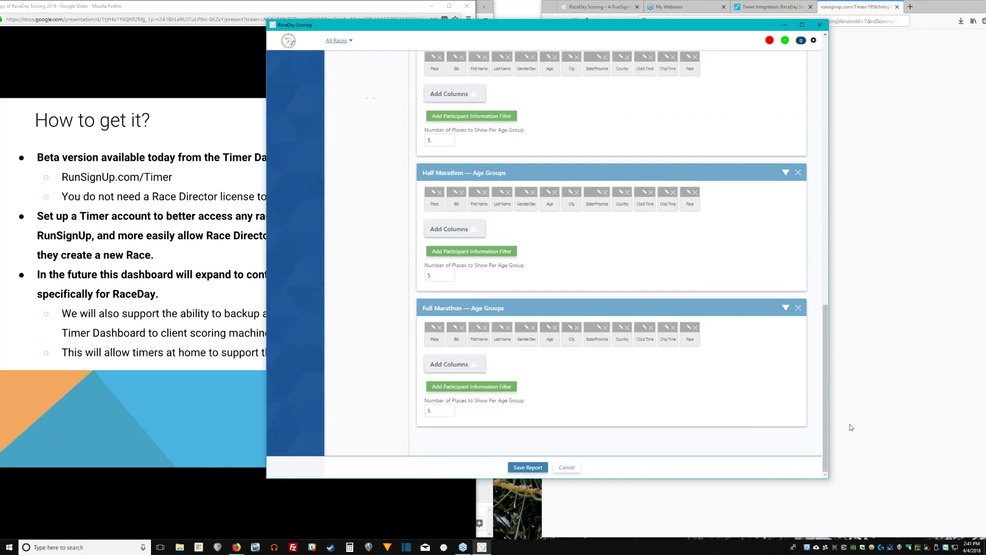
click(528, 467)
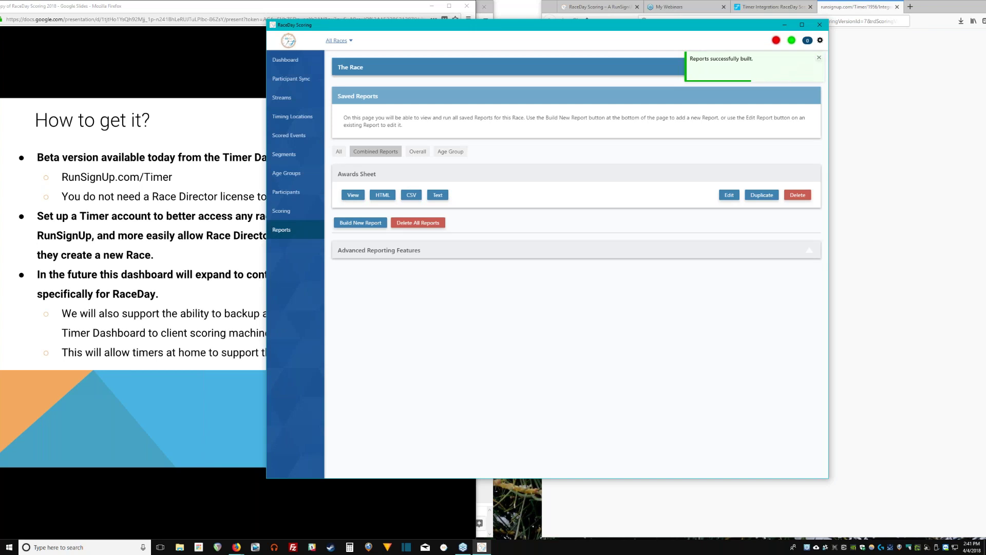
View the Awards Sheet results, scroll through them, and close the viewer.
drag(338, 173, 378, 174)
click(353, 195)
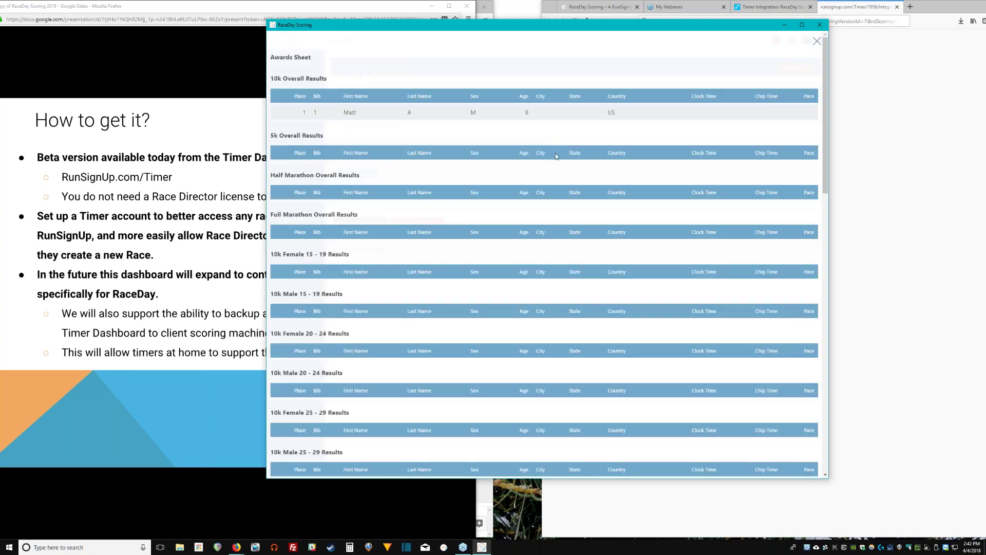
drag(824, 127, 819, 41)
click(818, 40)
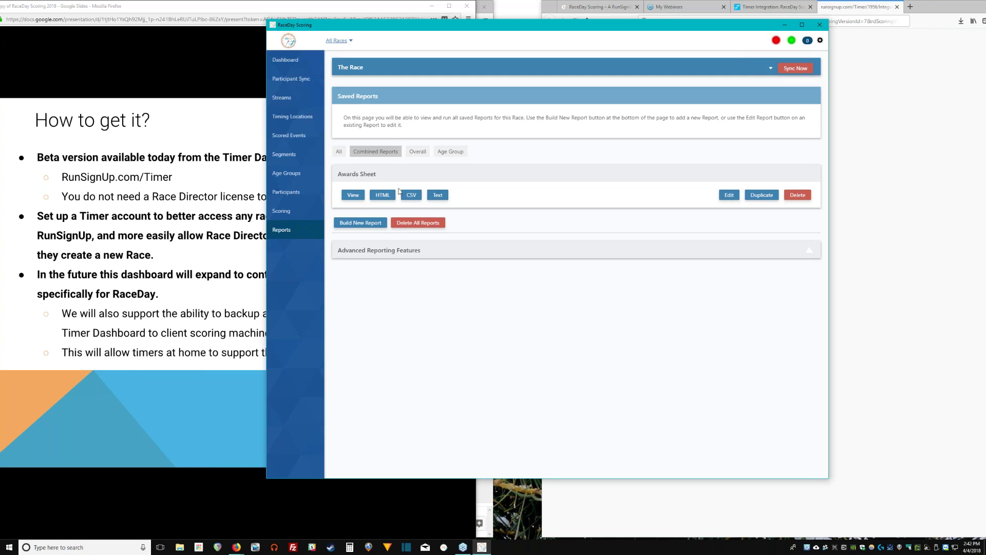
click(380, 194)
click(411, 199)
click(728, 196)
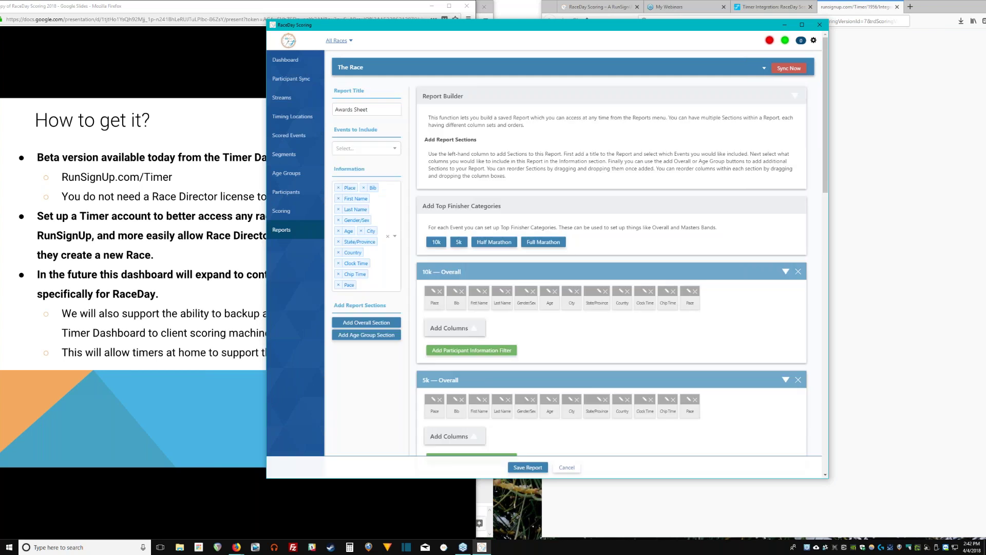
click(566, 468)
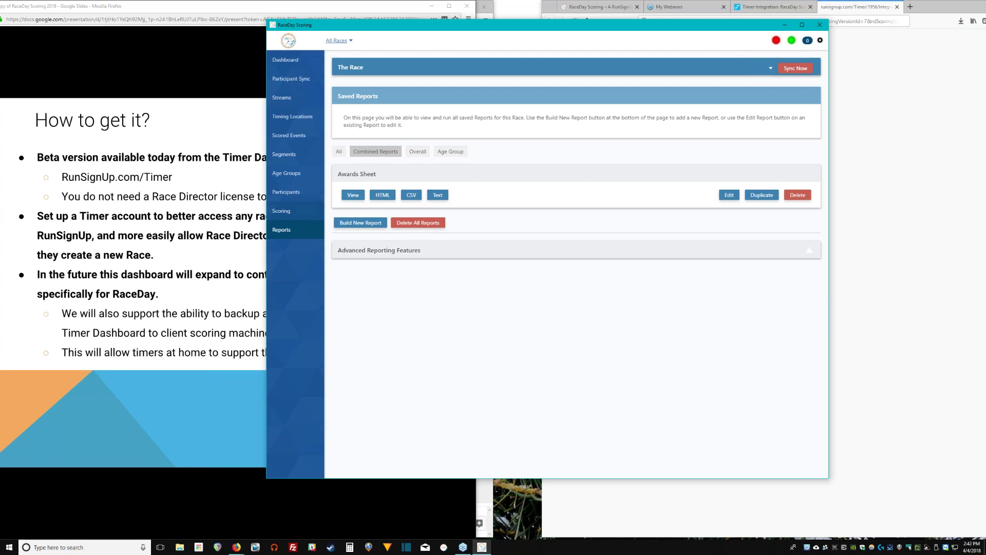
click(340, 10)
key(alt+Tab)
Present the maximized slides full screen and advance to 'Things to come in the future'.
click(306, 60)
click(341, 9)
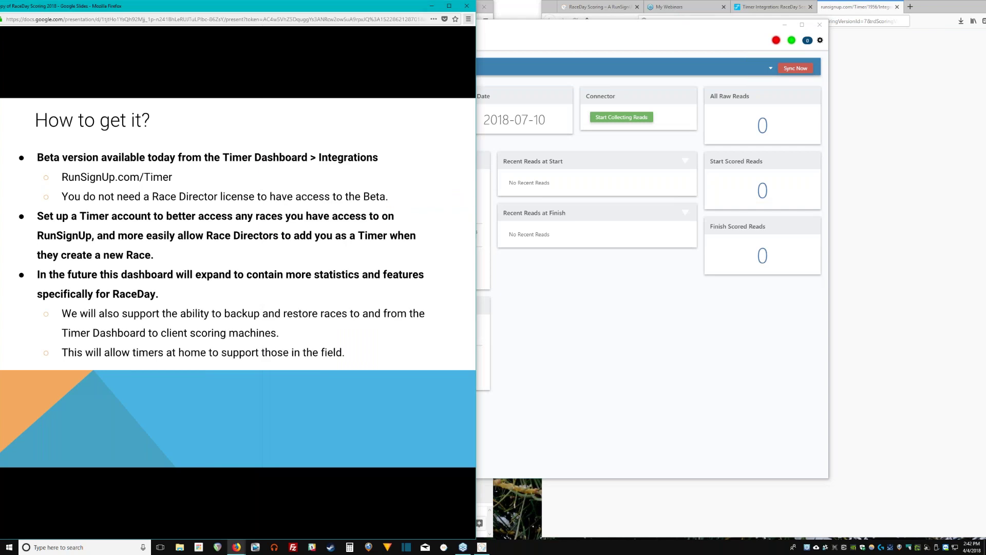
click(455, 7)
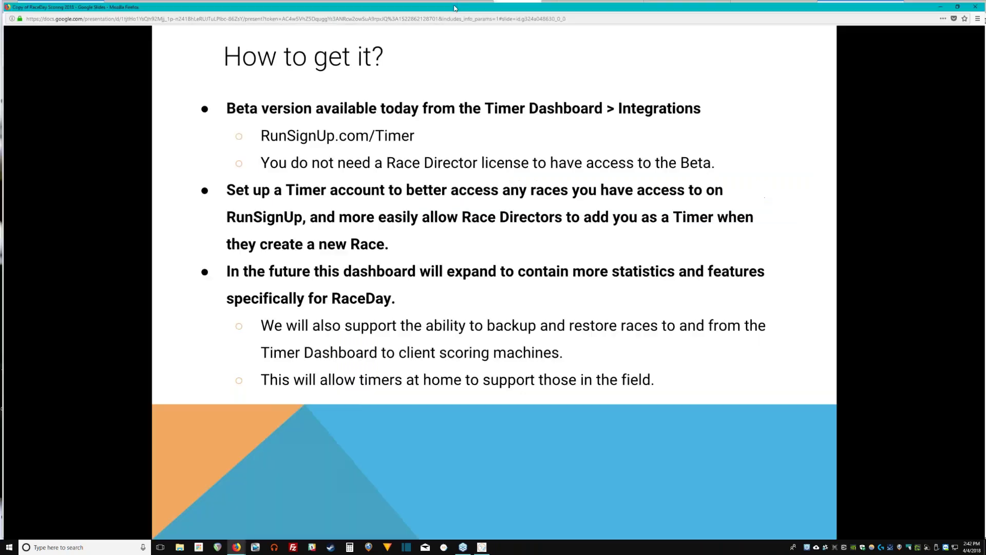
key(ctrl+shift+f)
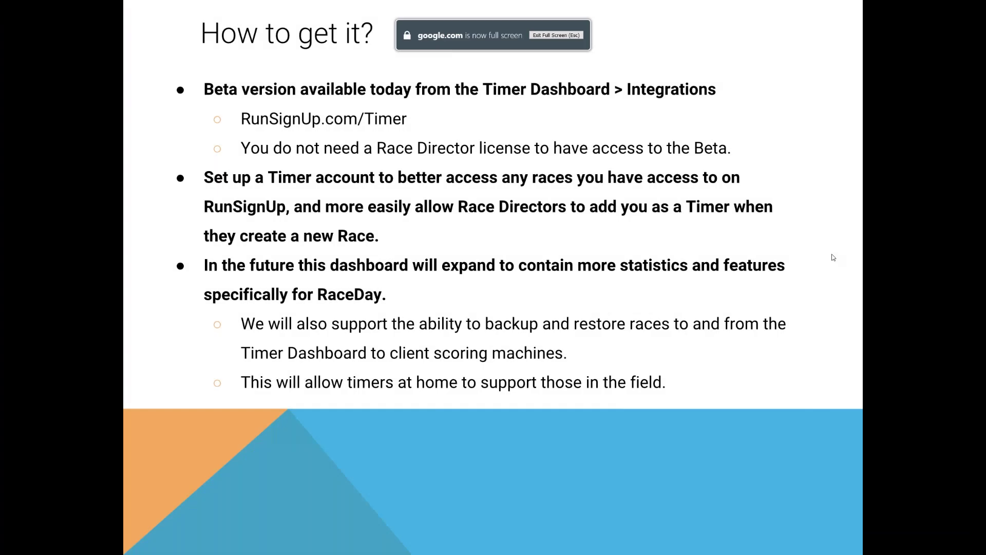
key(Right)
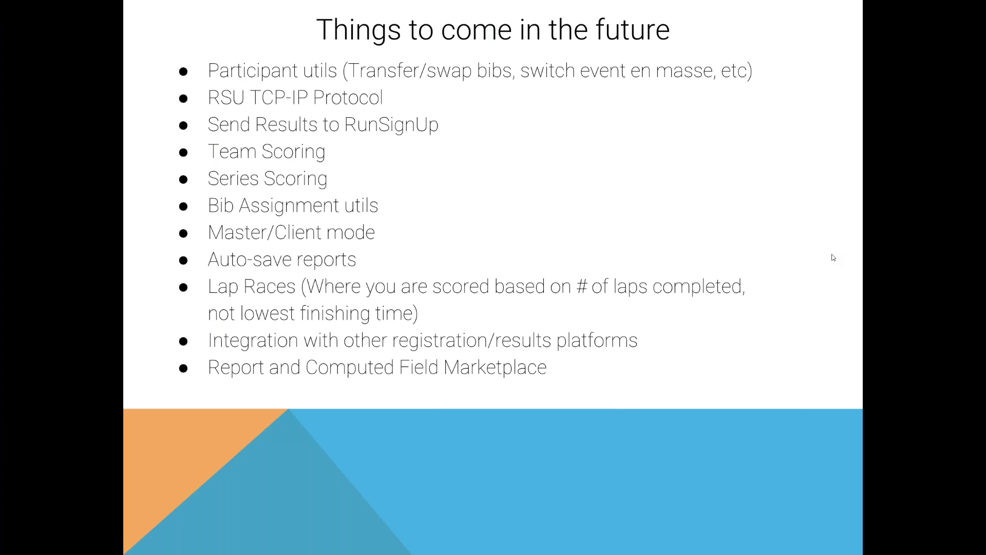